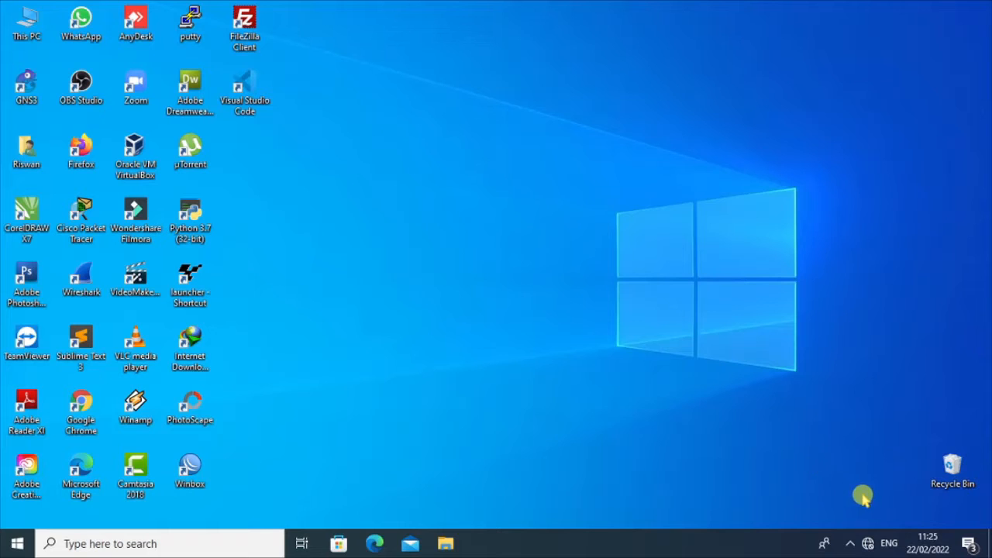
- Set the Ethernet adapter's IPv4 to obtain both the IP address and DNS server automatically
right_click(867, 539)
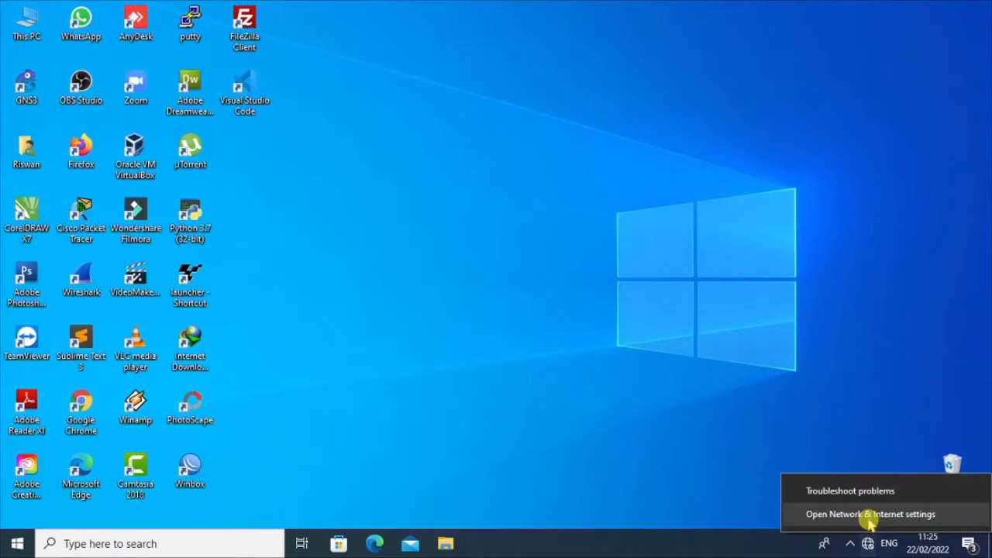
click(871, 514)
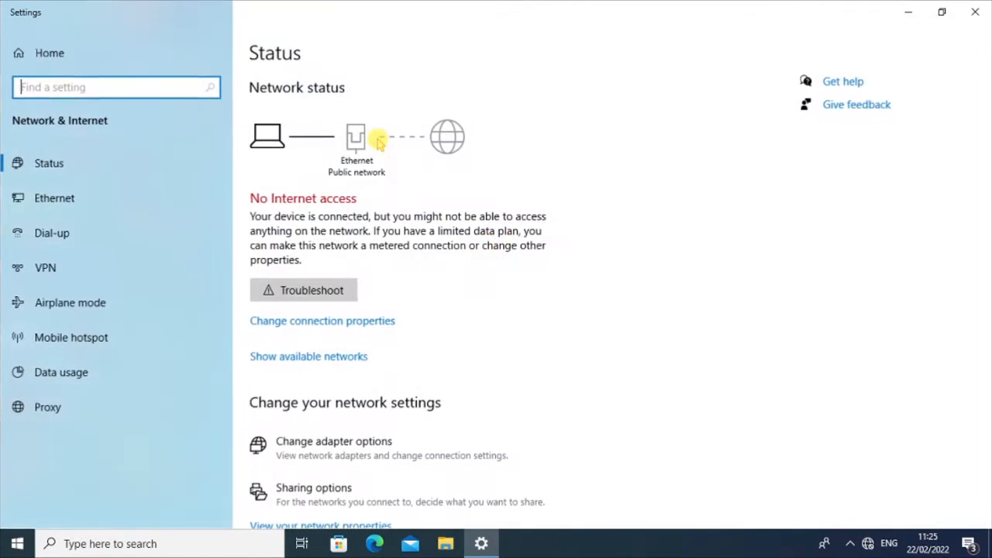
click(338, 446)
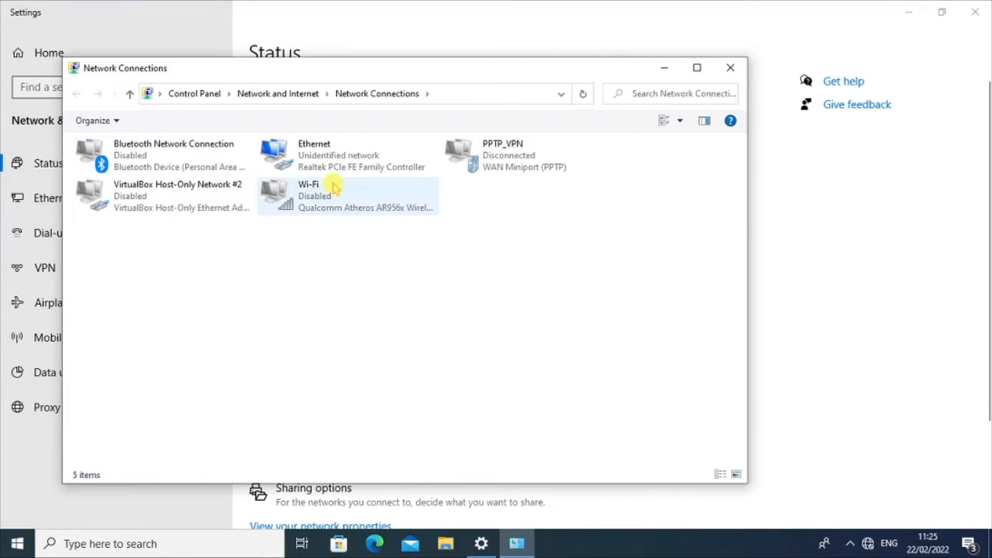
click(324, 159)
right_click(339, 159)
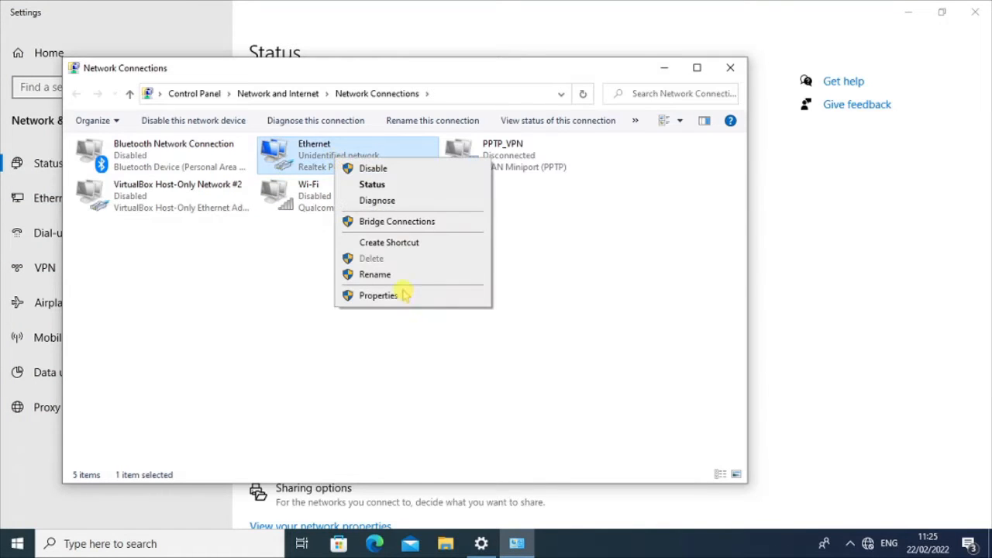
click(404, 295)
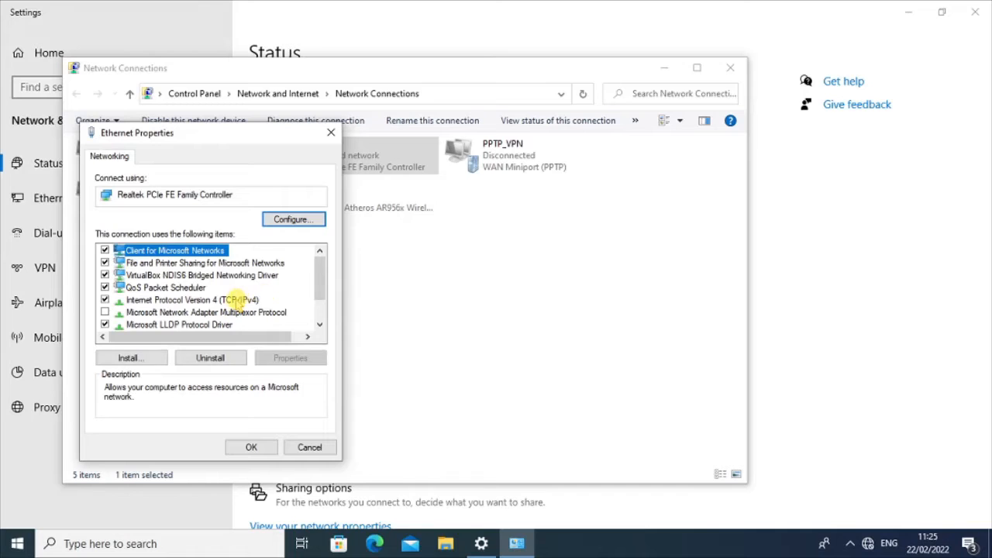
click(232, 299)
click(290, 357)
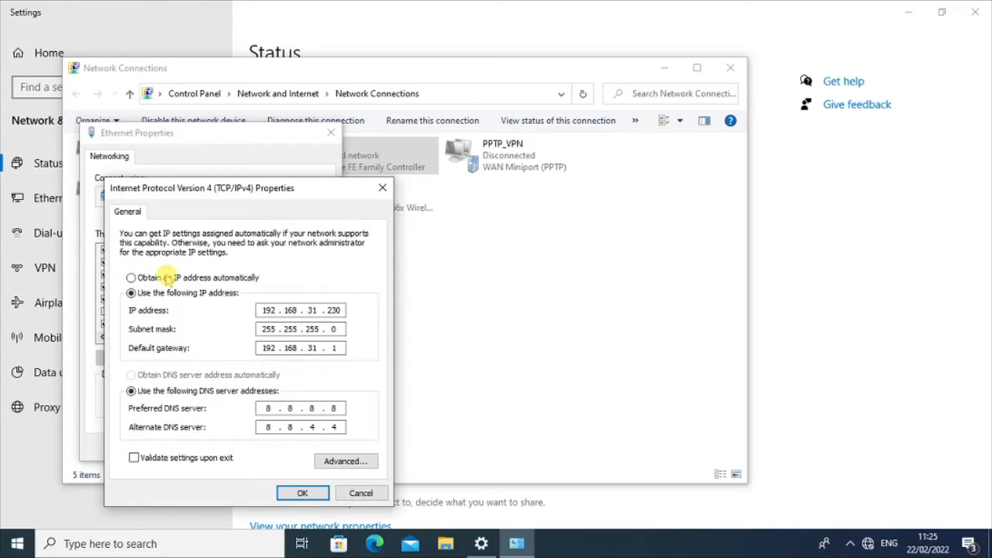
click(148, 279)
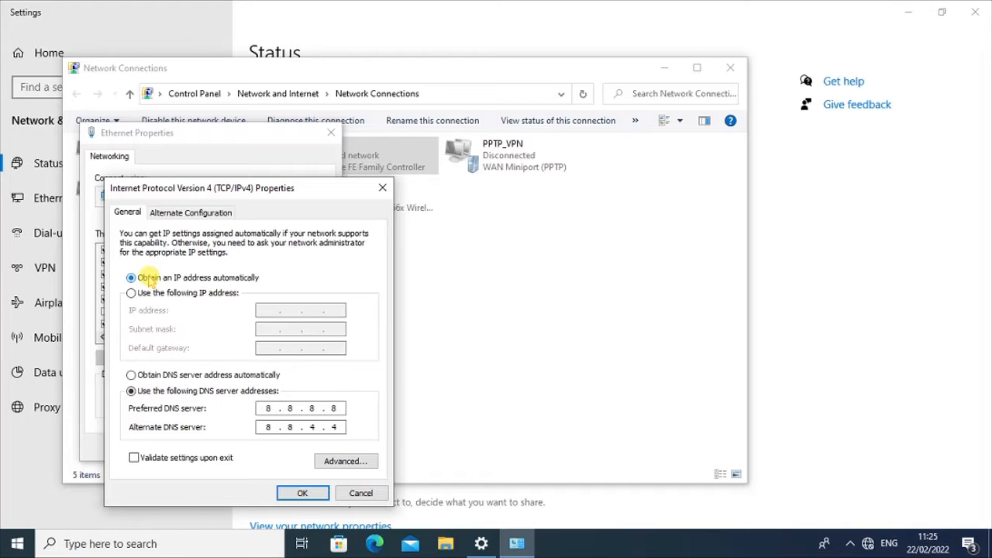
click(145, 376)
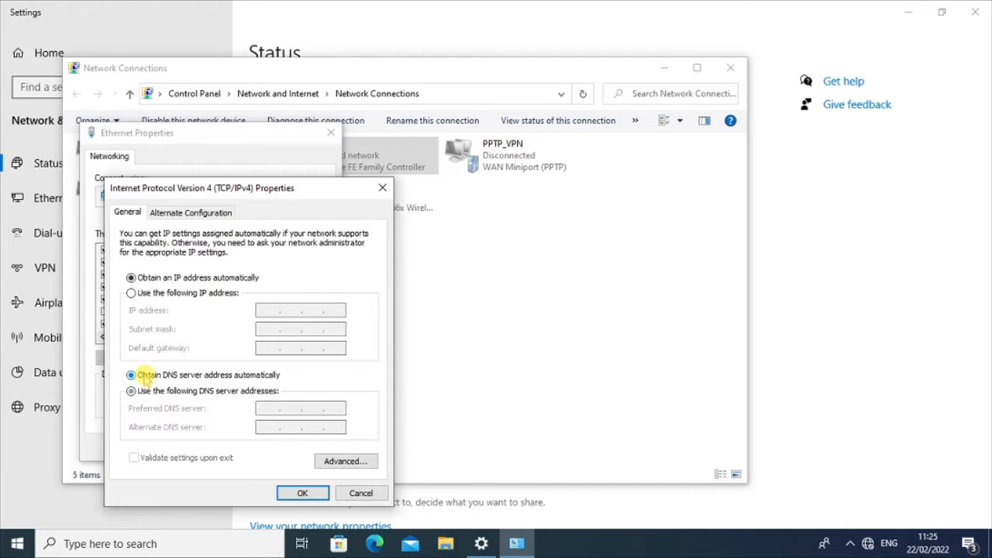
click(314, 493)
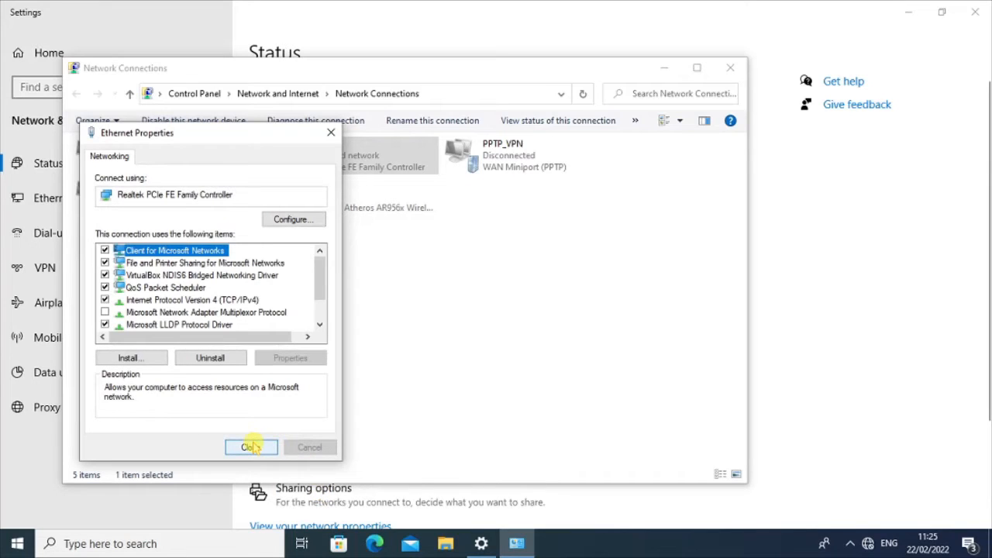
- Allow discovery on Network 33 and confirm Ethernet's default gateway is 192.168.3.1
click(250, 447)
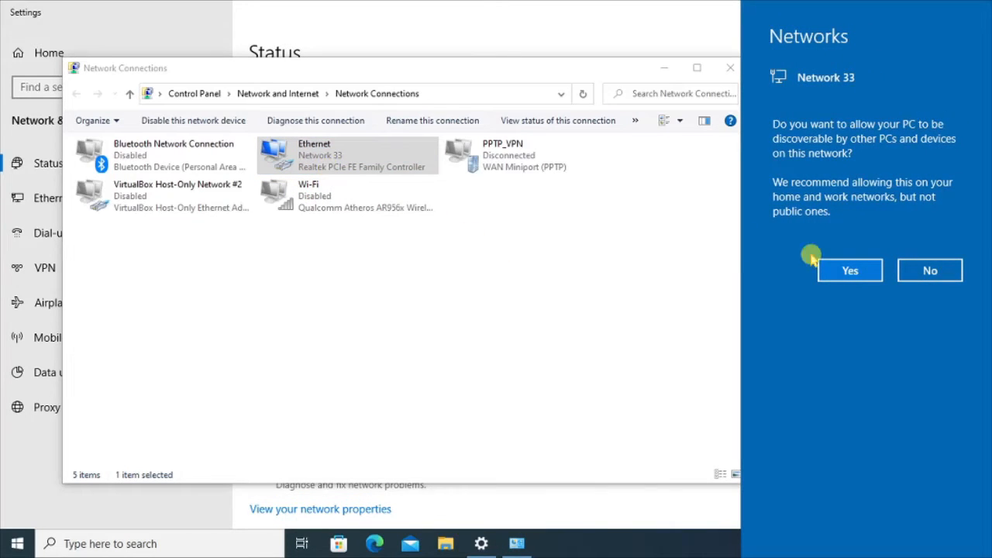
click(839, 269)
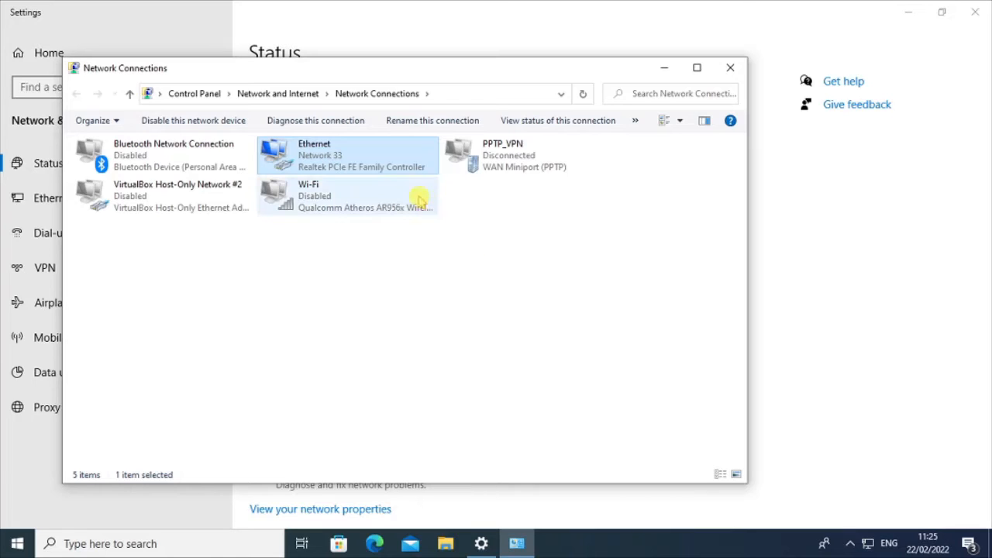
right_click(372, 167)
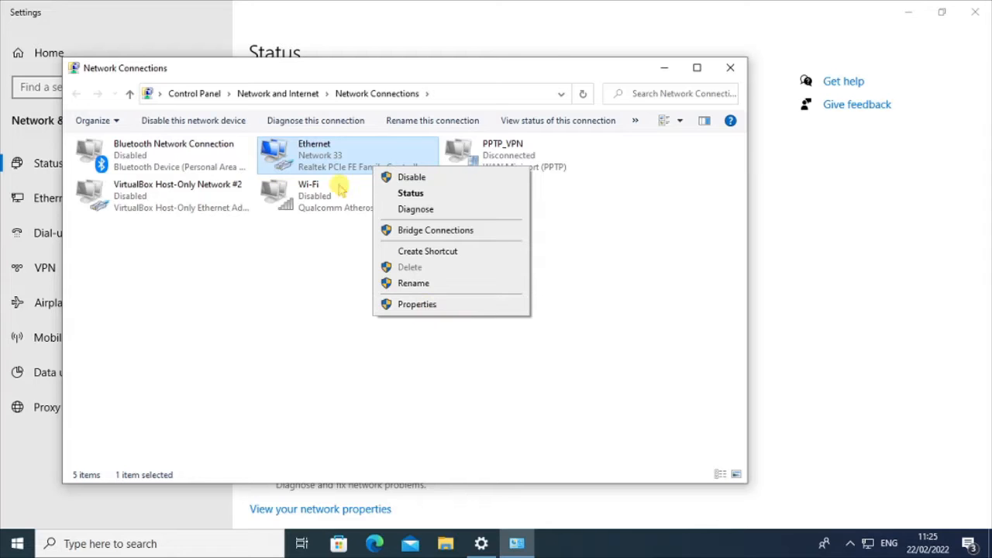
double_click(322, 157)
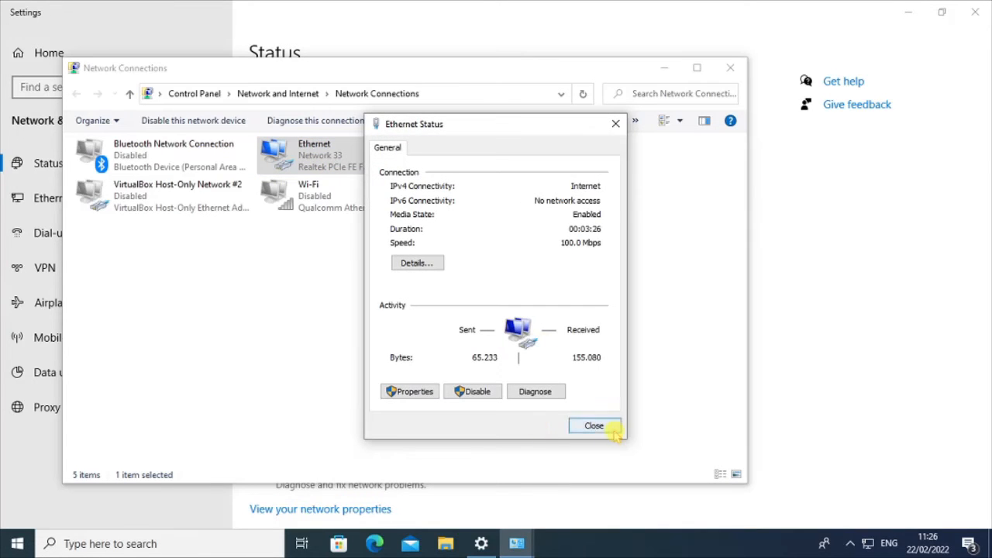
click(419, 262)
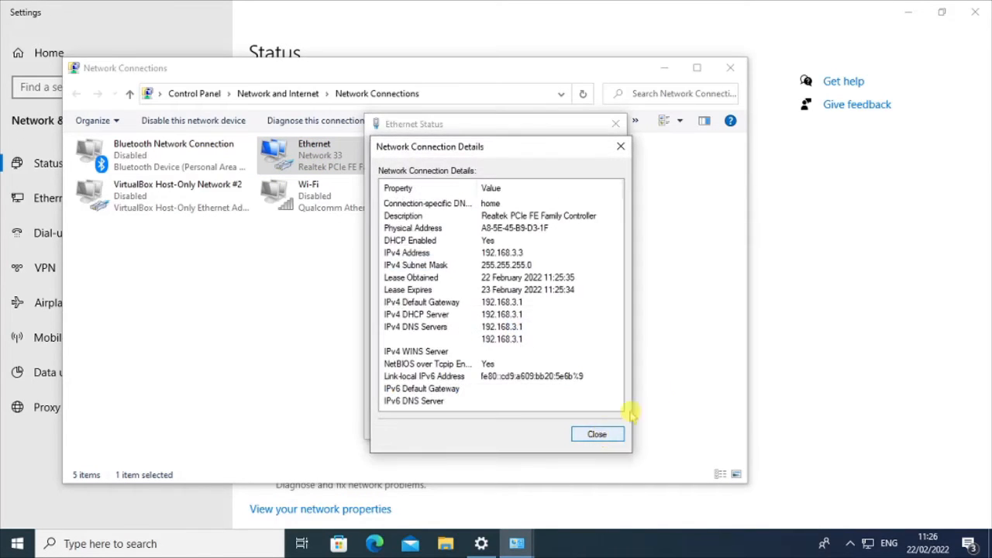
click(593, 328)
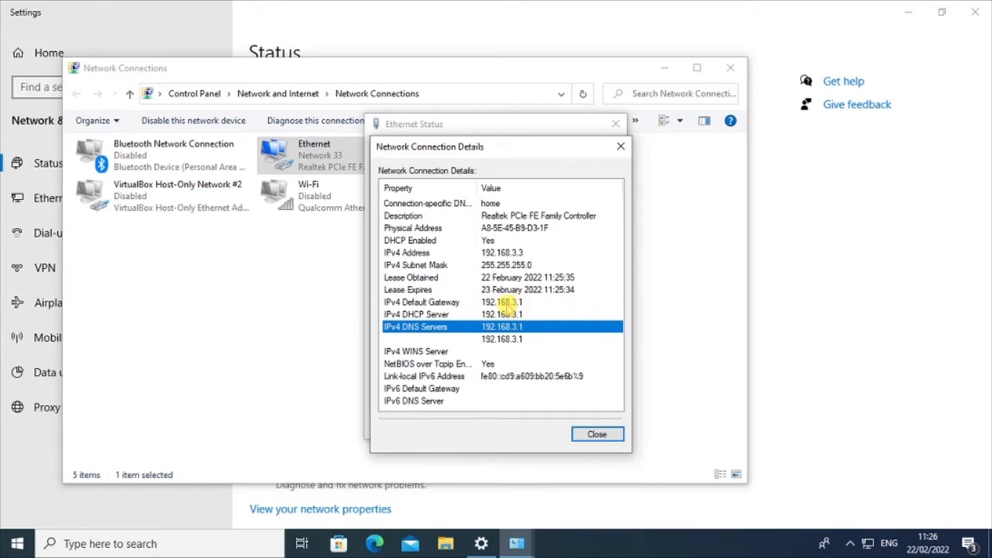
click(518, 303)
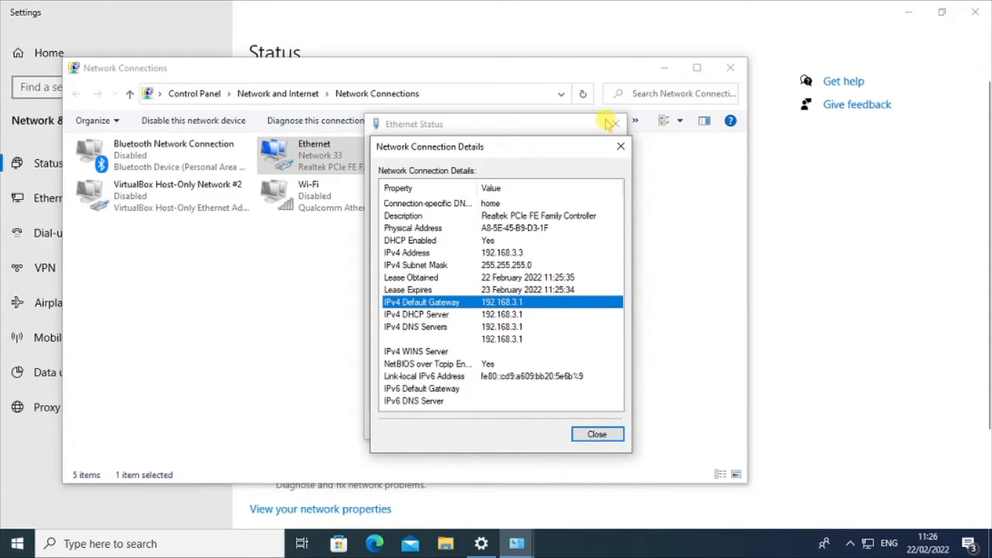
- Close the connection details, Ethernet status, Network Connections and Settings windows
click(620, 146)
click(614, 125)
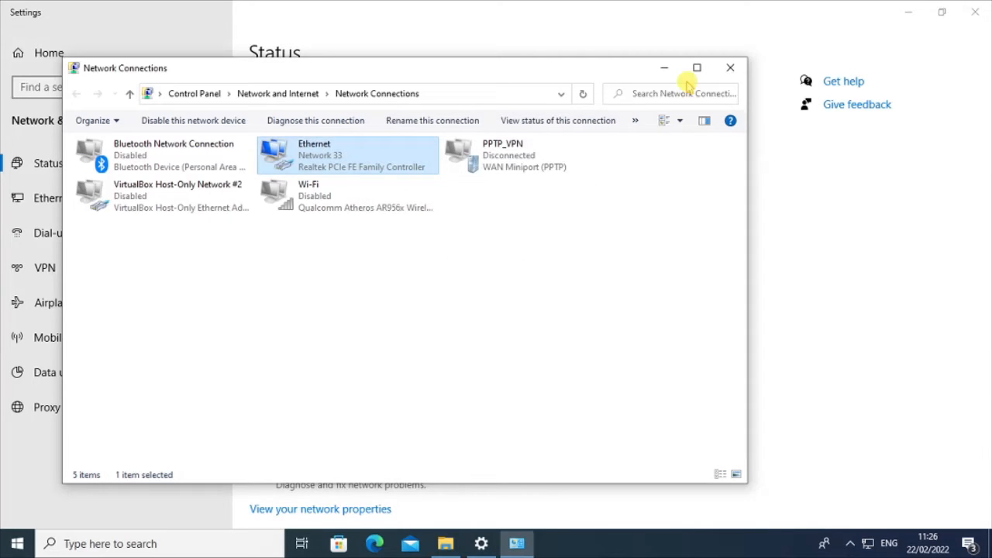
click(728, 70)
click(975, 12)
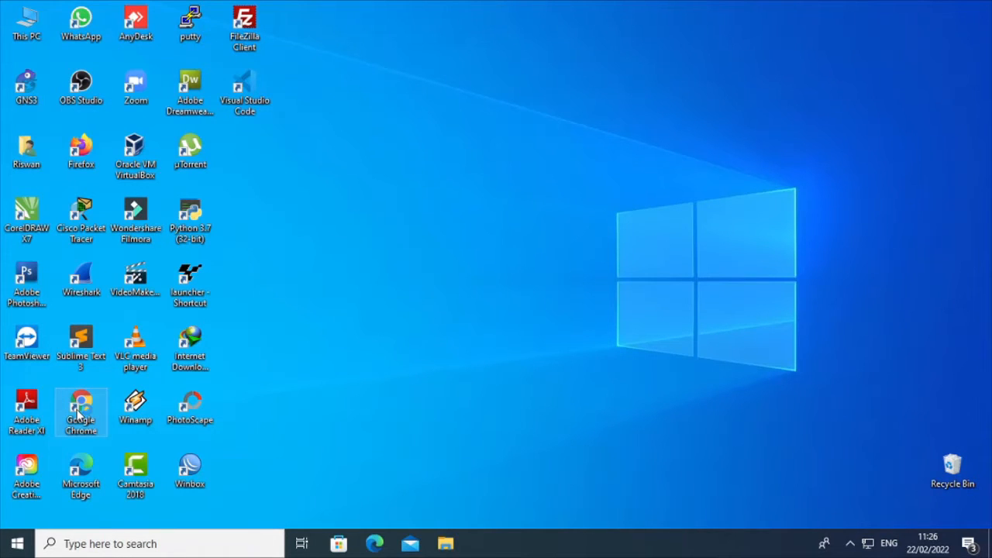
- Launch Google Chrome from its desktop shortcut to a New Tab page
double_click(77, 413)
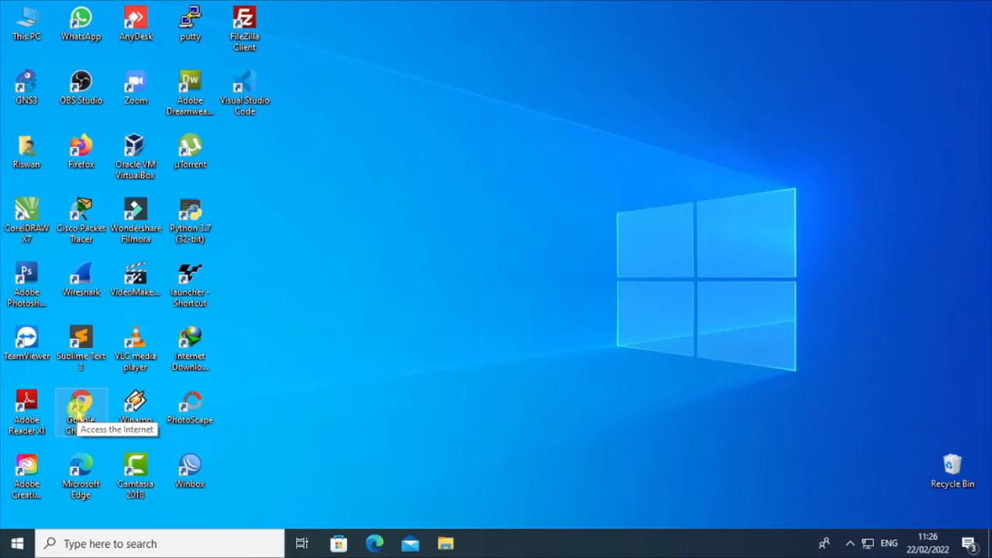
click(253, 357)
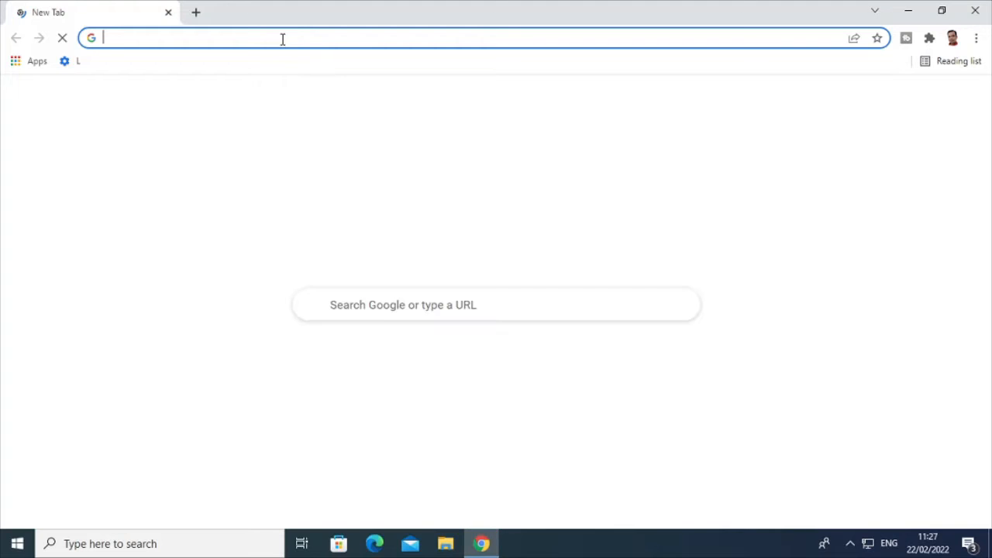
- Load the router admin login page at 192.168.3.1 in Chrome
click(283, 39)
text(19)
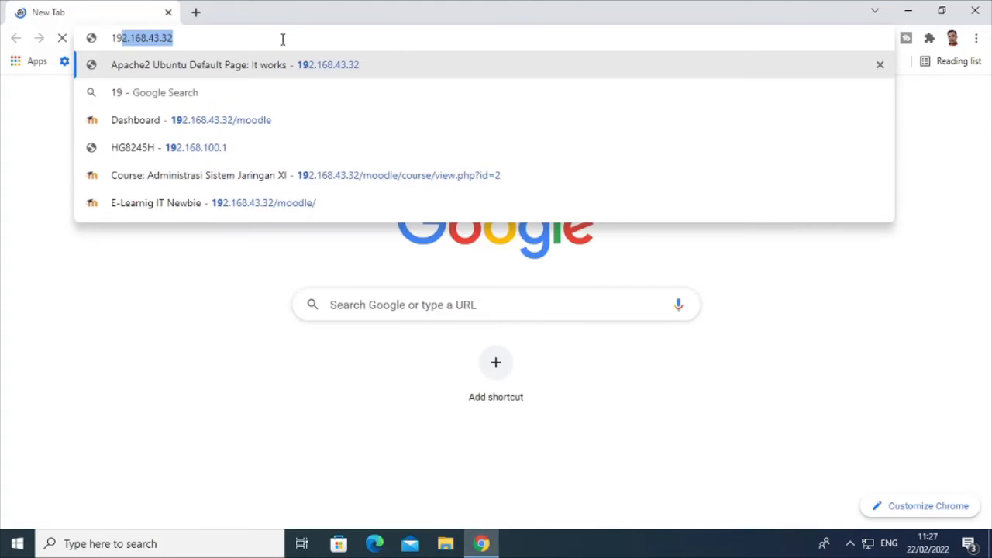
text(2.16)
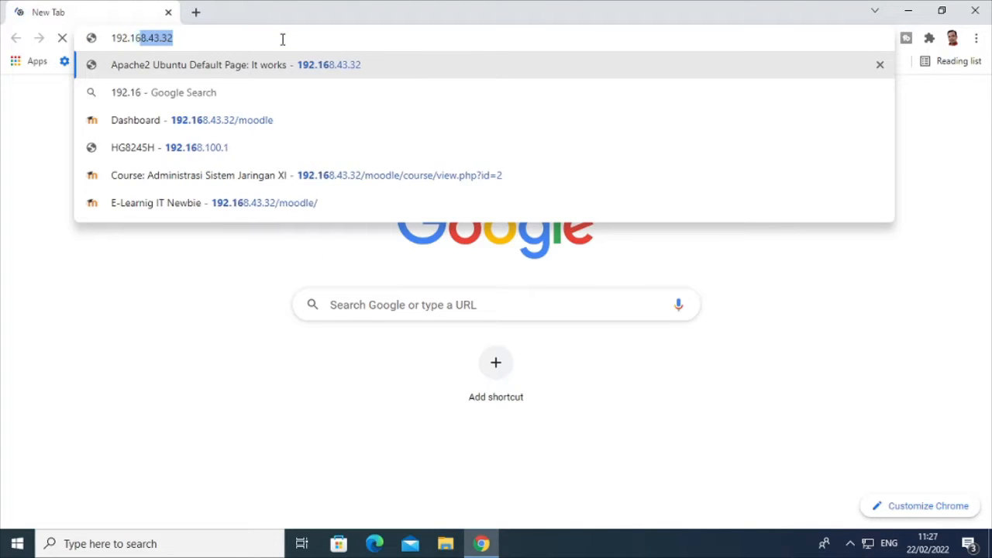
text(8.3.1)
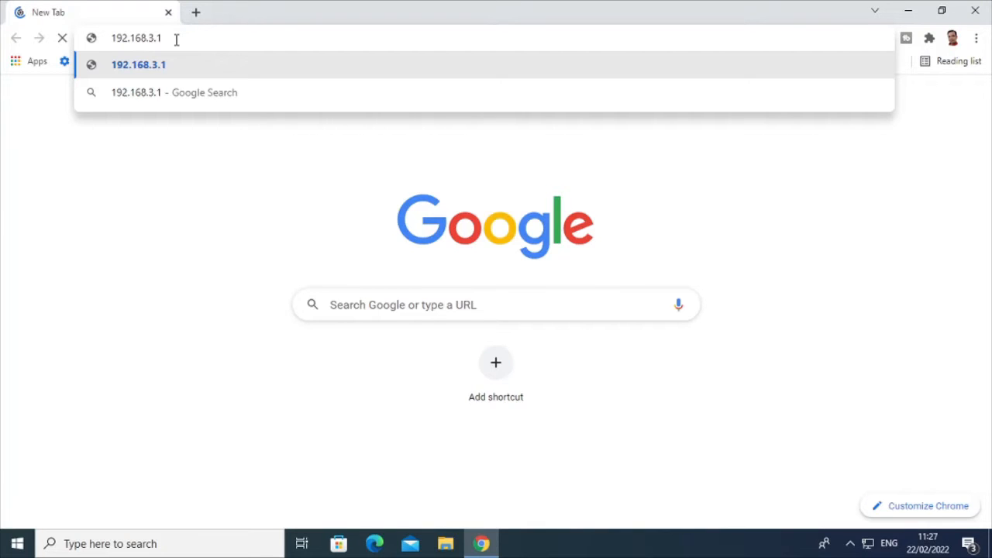
key(Return)
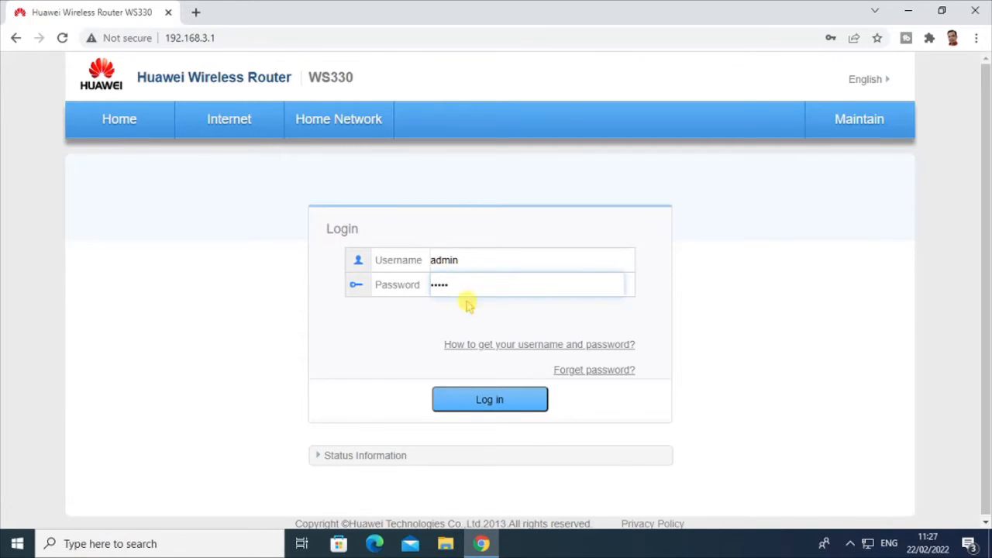
- Log in and expand the Internet Connection Profiles, showing IPoE with DHCP addressing
click(491, 398)
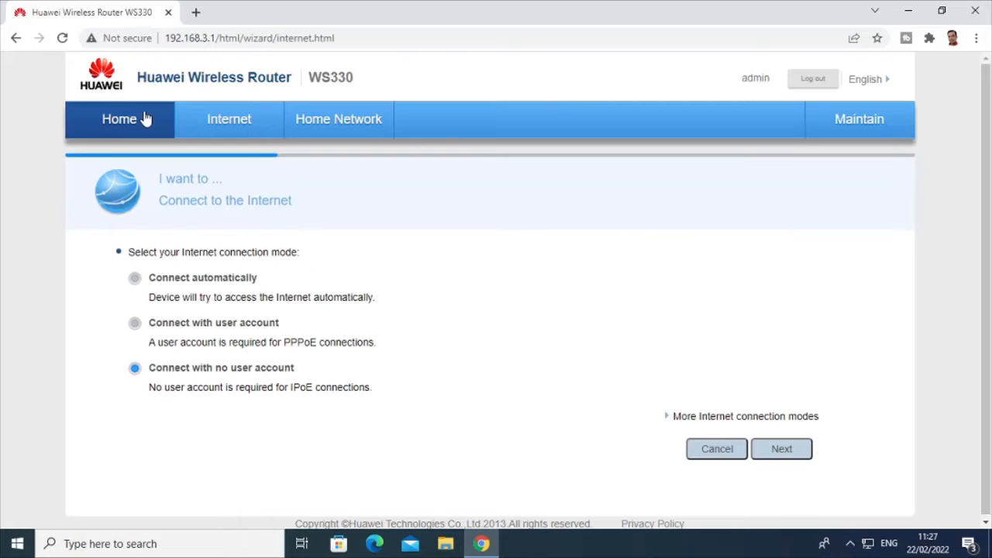
click(234, 125)
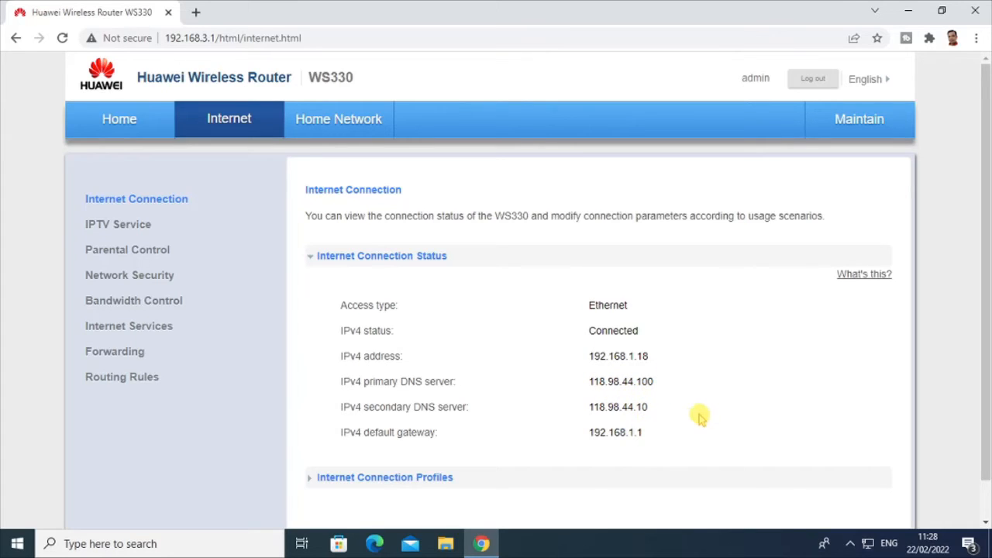
scroll(987, 225, down, 1)
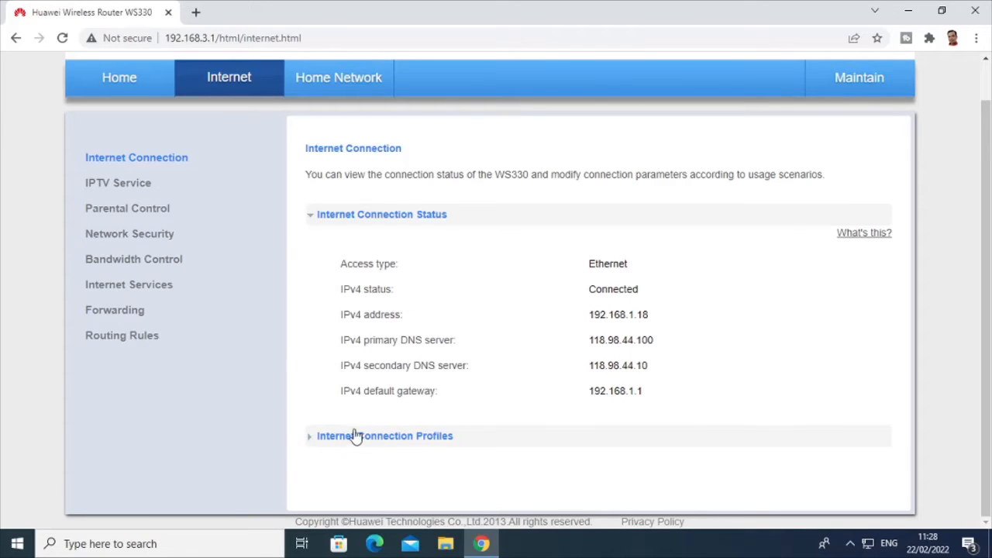
click(308, 440)
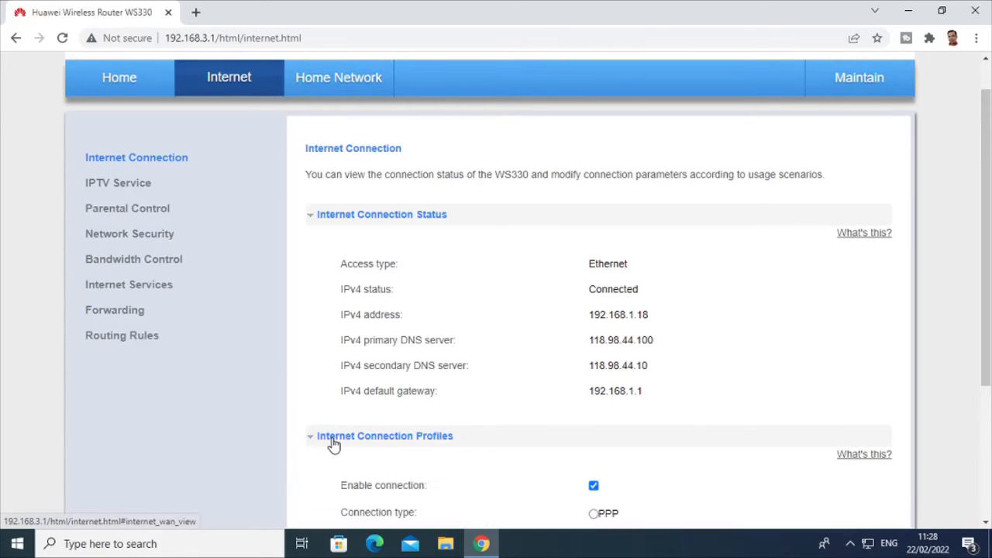
drag(986, 315, 986, 443)
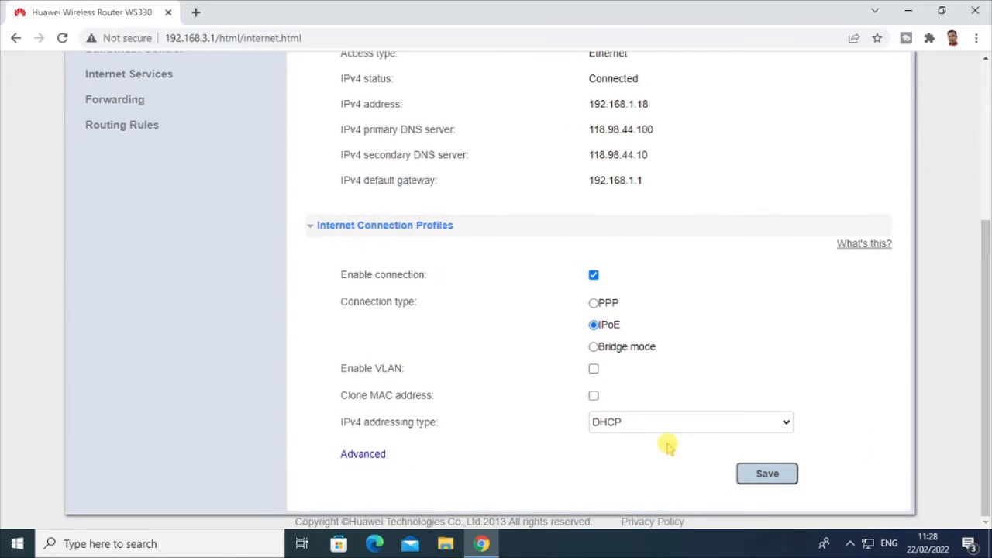
- Switch IPv4 addressing to Static and change the address to 192.168.1.125
click(648, 425)
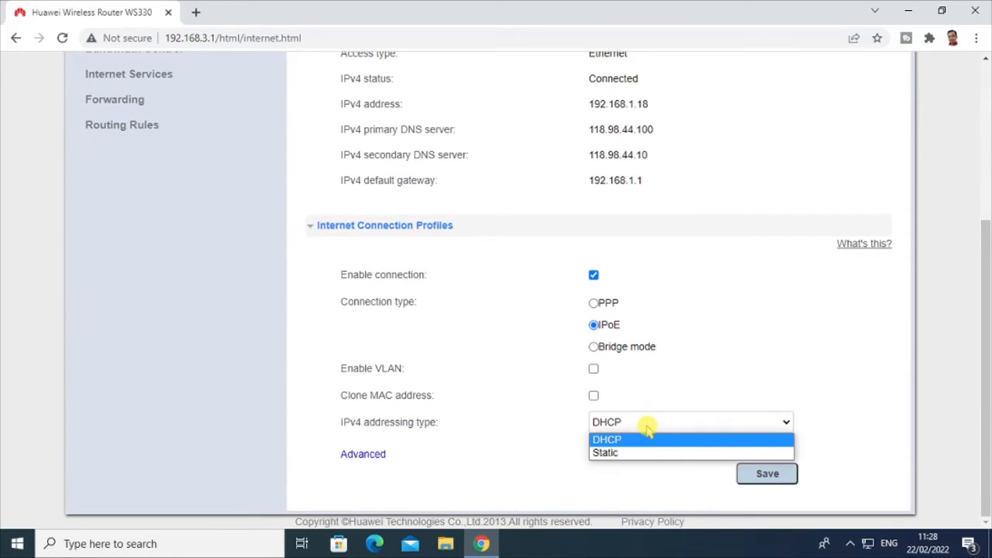
click(630, 453)
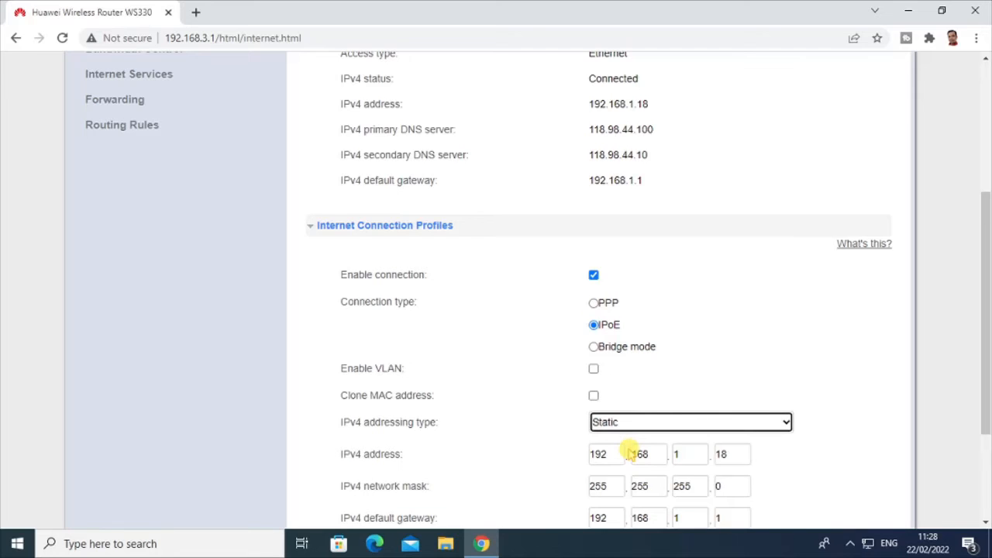
drag(986, 278, 986, 368)
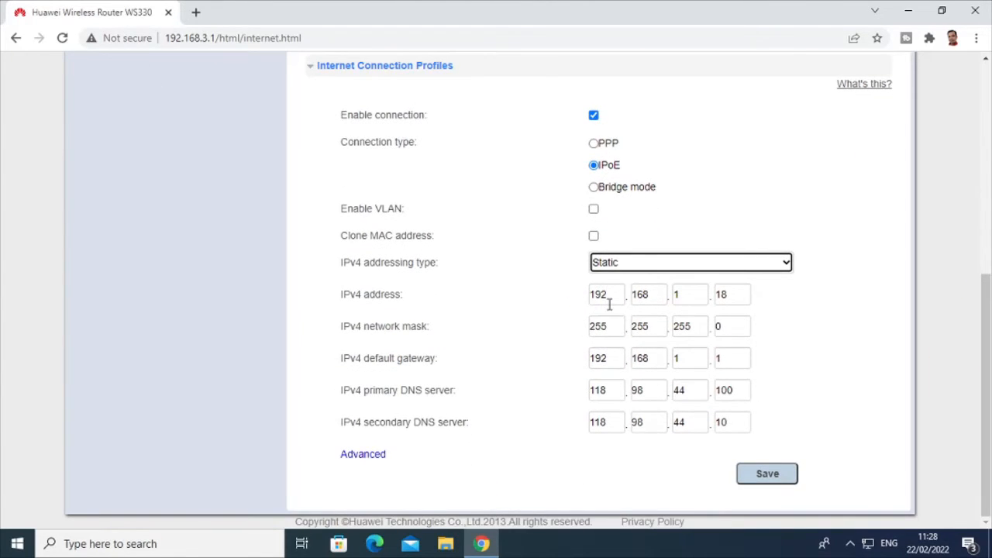
double_click(731, 296)
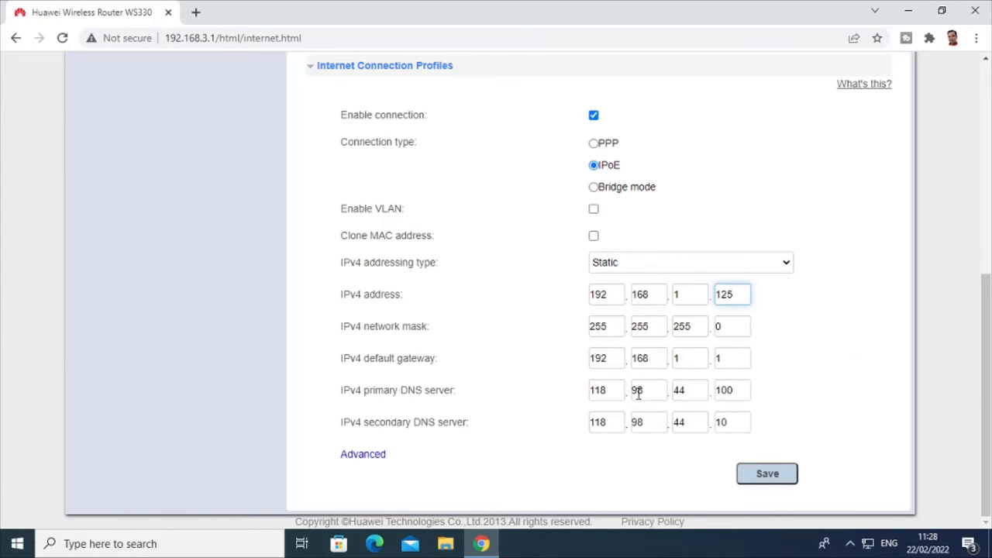
- Check the MTU under Advanced options and save the connection profile
click(378, 459)
scroll(599, 396, down, 3)
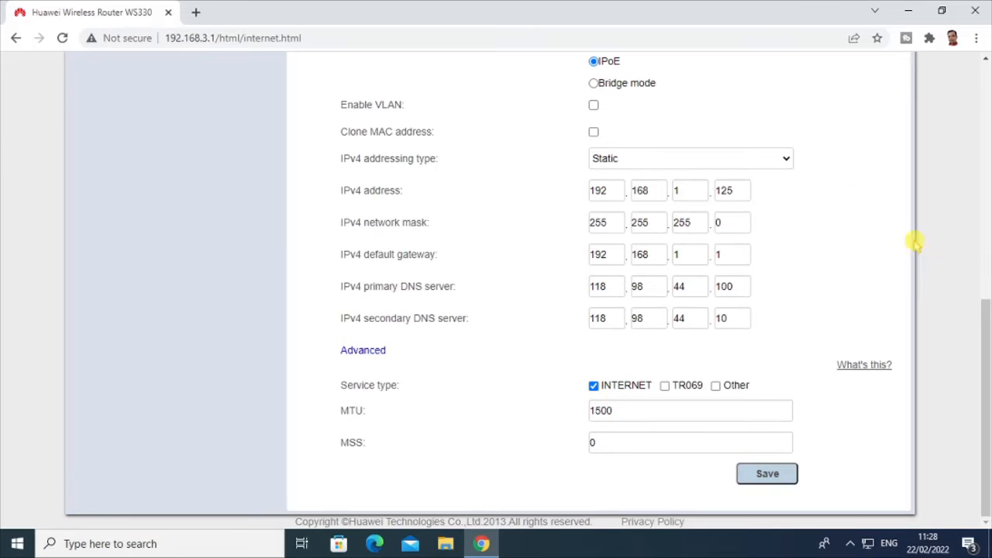
drag(985, 329, 983, 277)
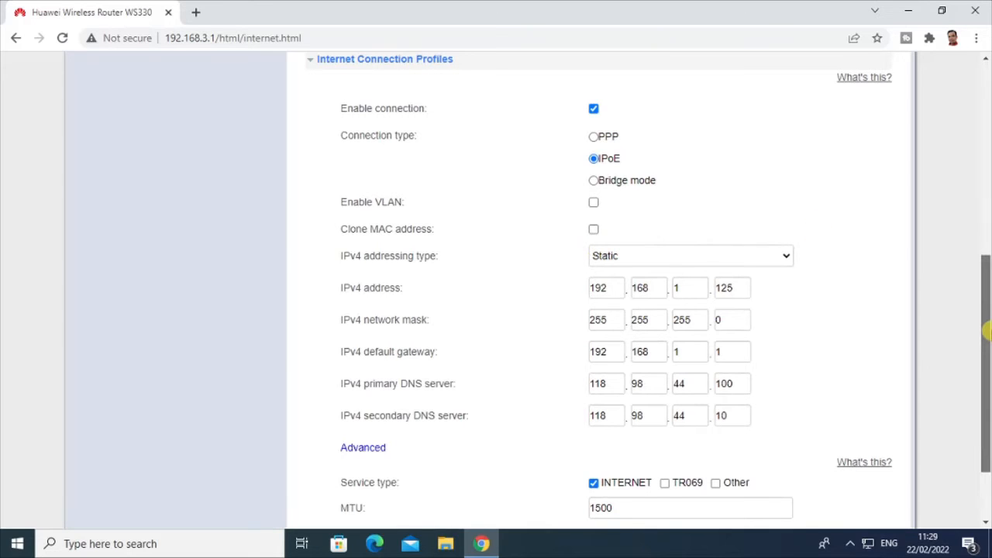
drag(985, 330, 985, 373)
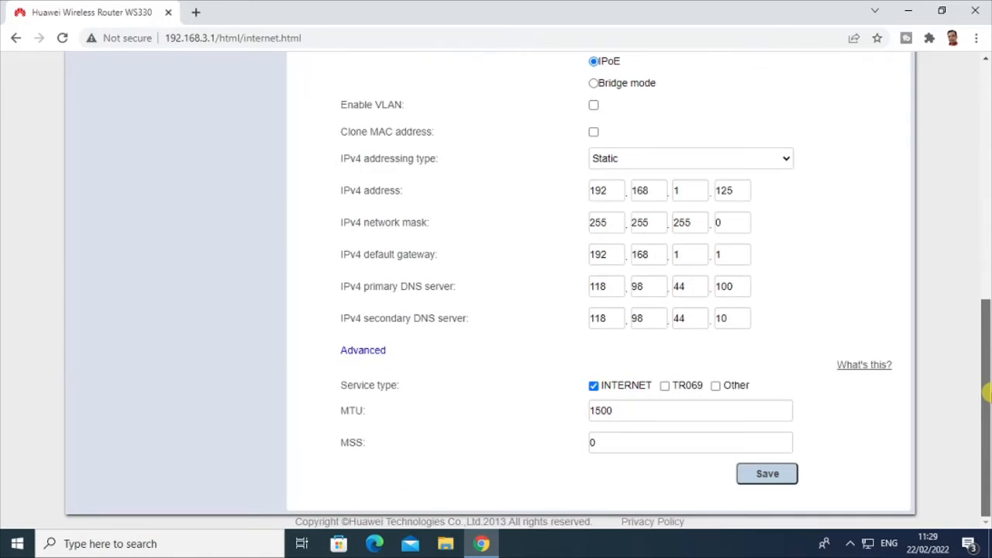
click(767, 474)
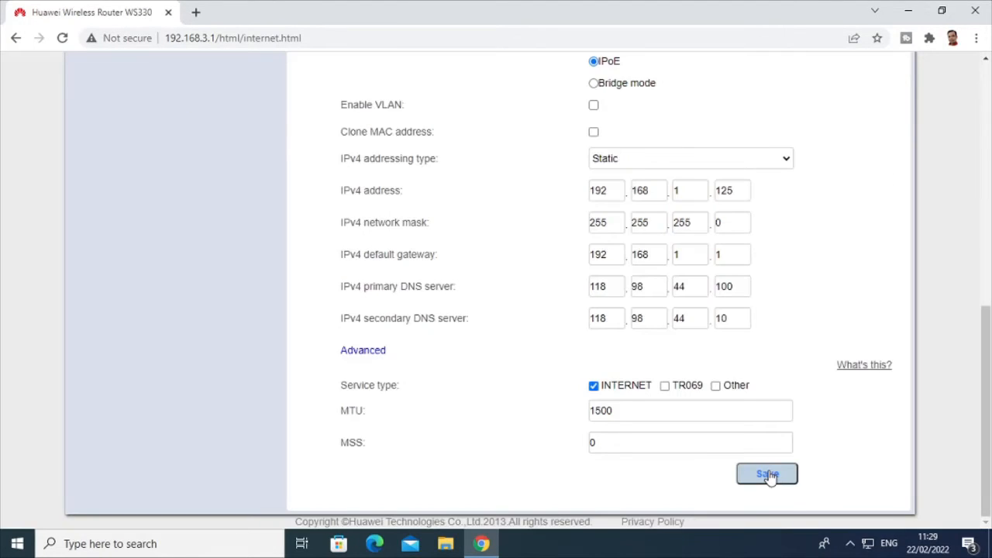
drag(987, 365, 987, 165)
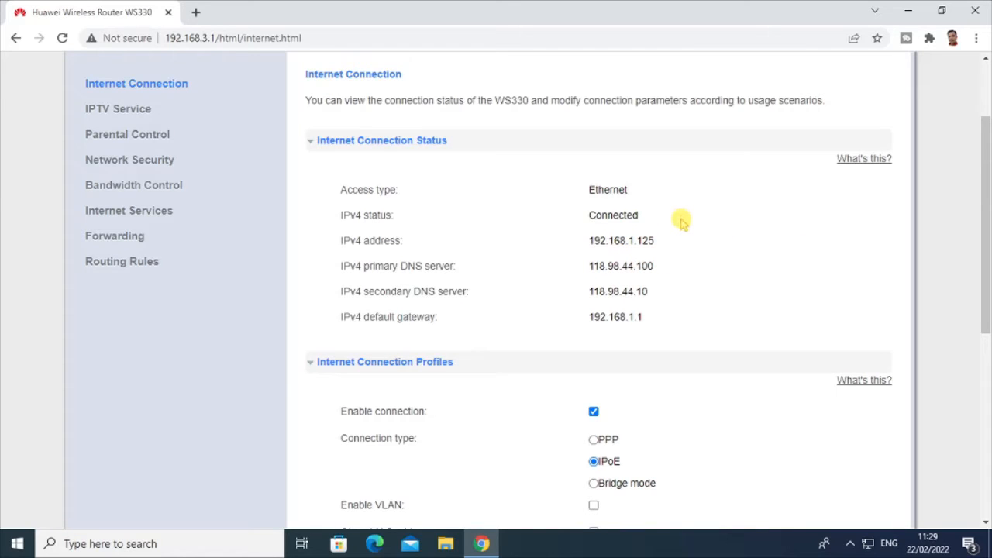
- Show the Home Network LAN Interface page, with LAN1 connected at 100Mbps
scroll(989, 269, up, 2)
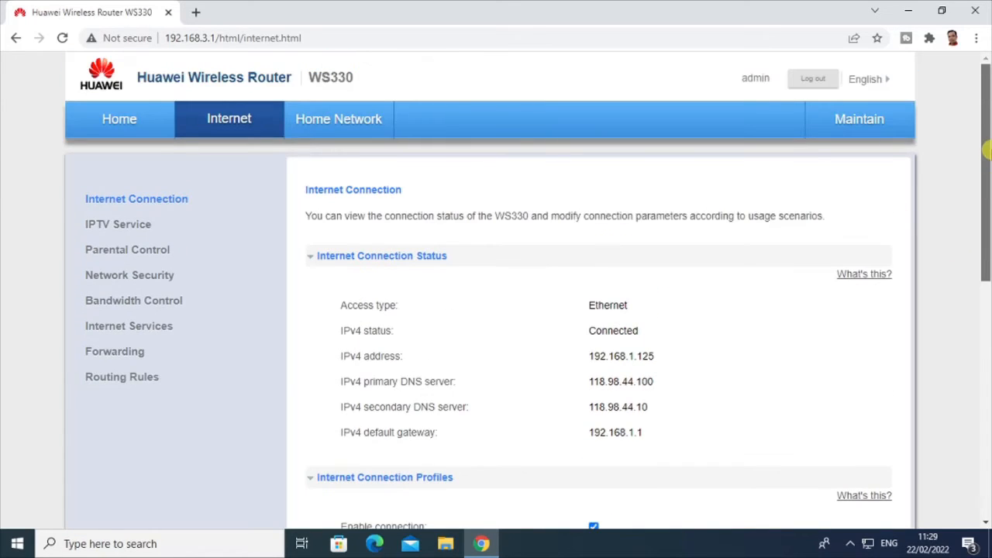
click(120, 120)
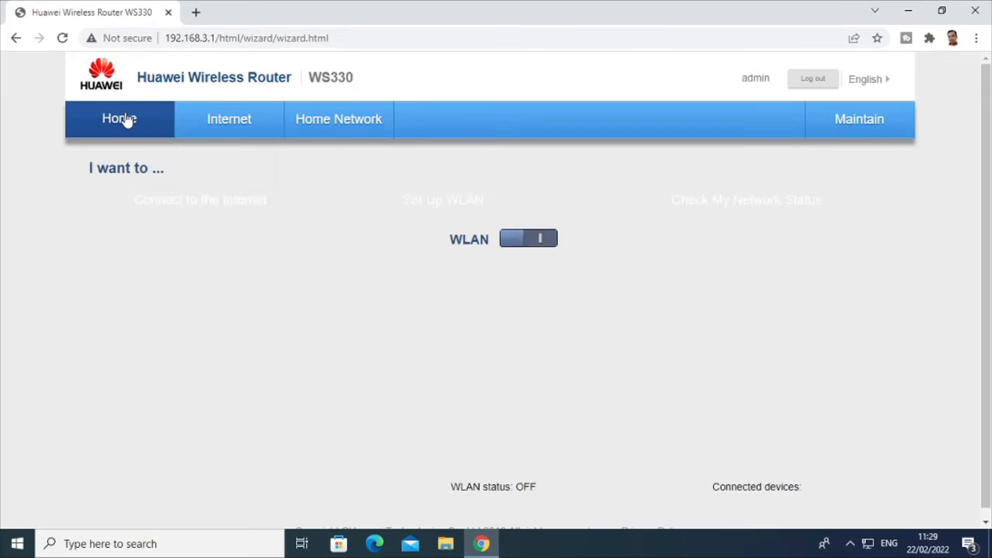
scroll(542, 272, down, 1)
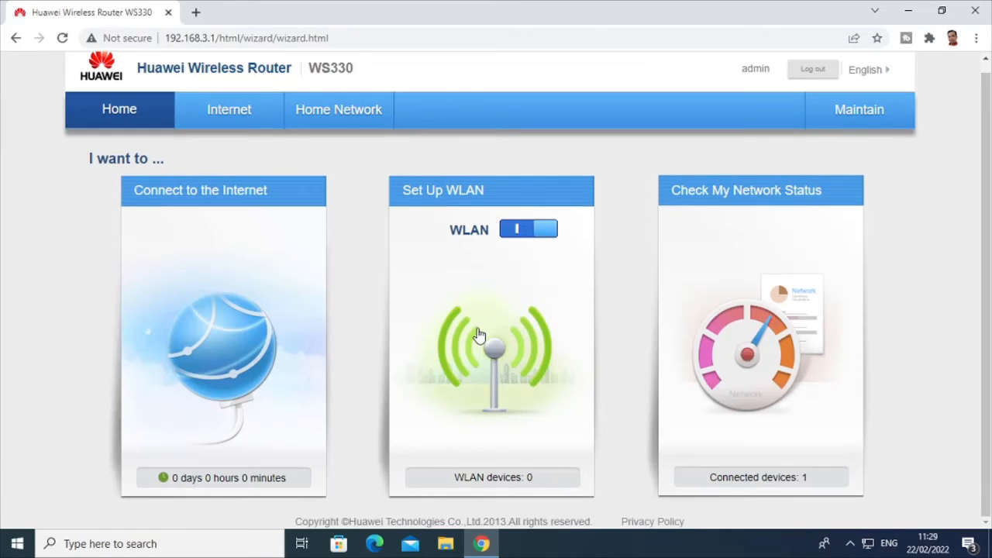
click(333, 120)
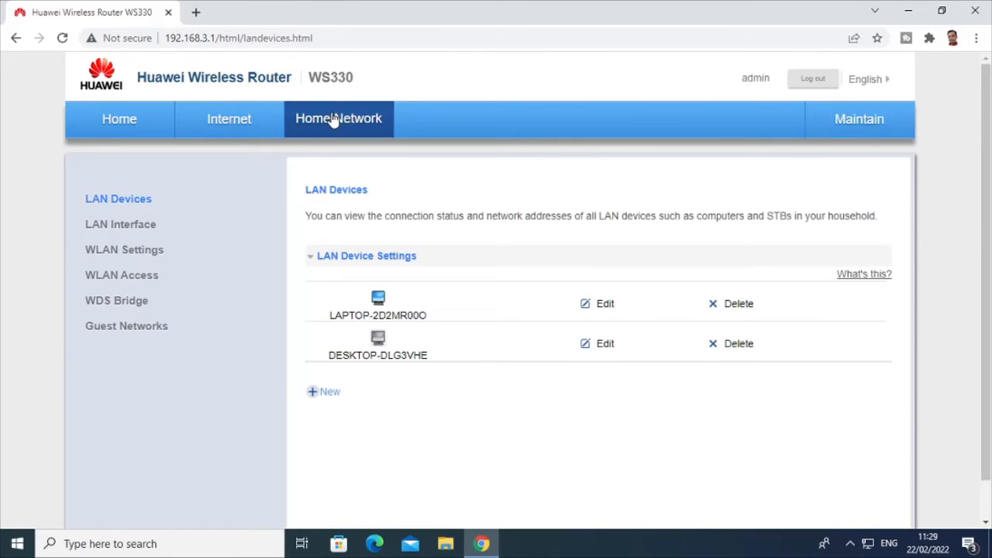
click(119, 224)
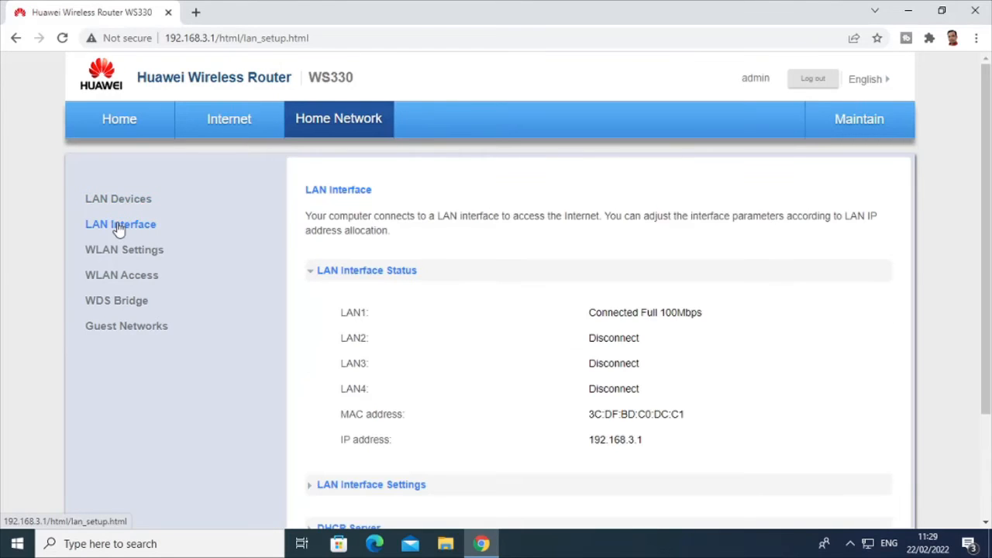
drag(985, 206, 986, 313)
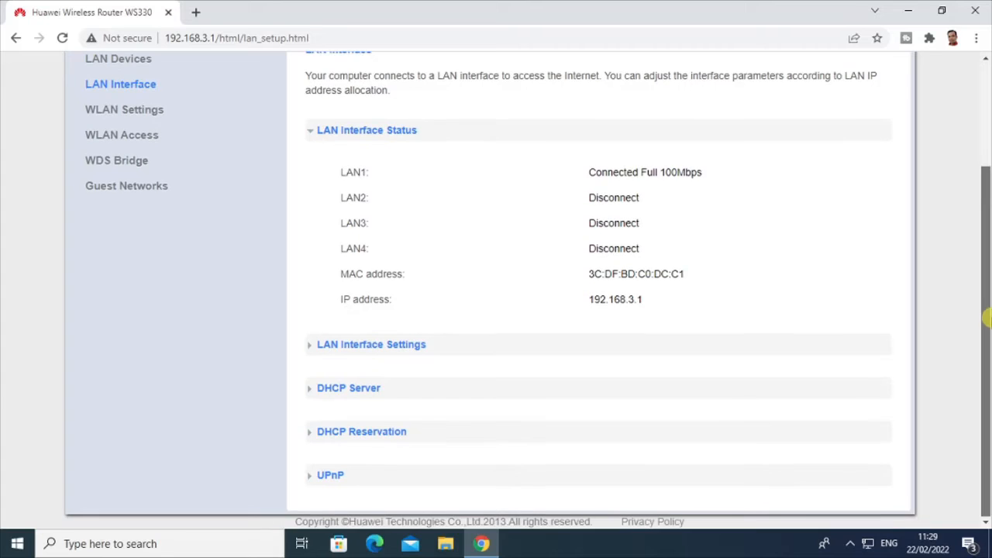
- Review LAN IP 192.168.3.1 and save the DHCP range 192.168.3.200–254 with a 1-day lease
click(417, 348)
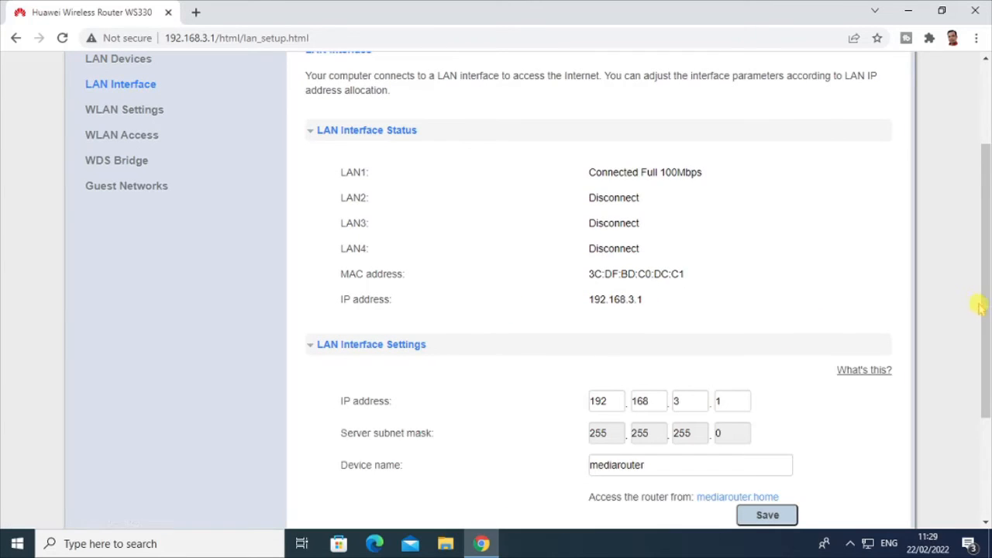
drag(981, 307, 988, 400)
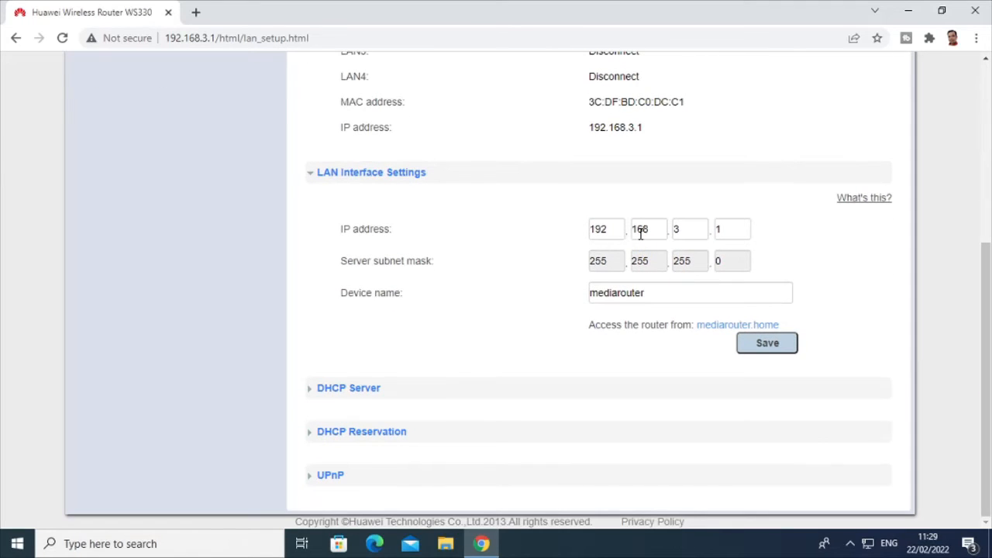
click(686, 229)
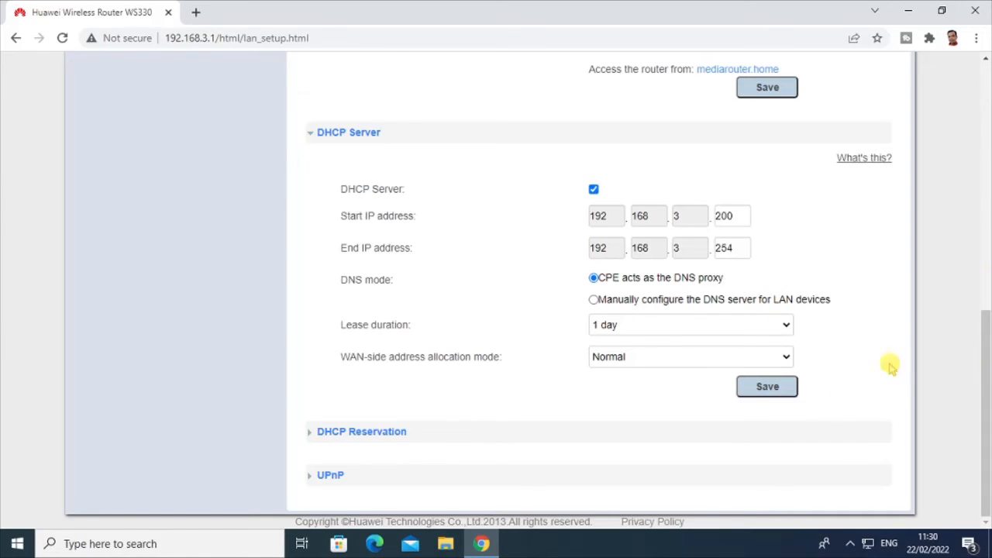
click(767, 388)
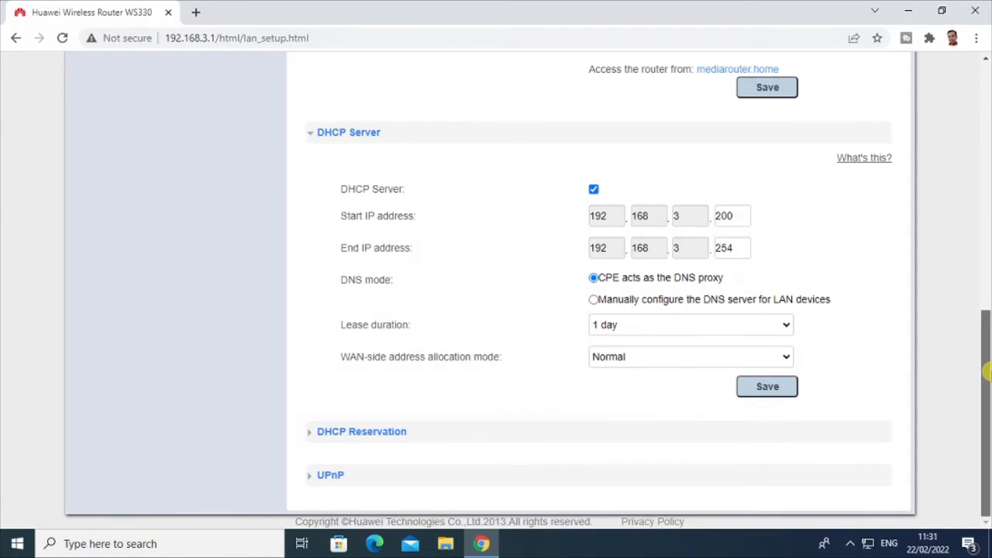
drag(986, 310, 986, 116)
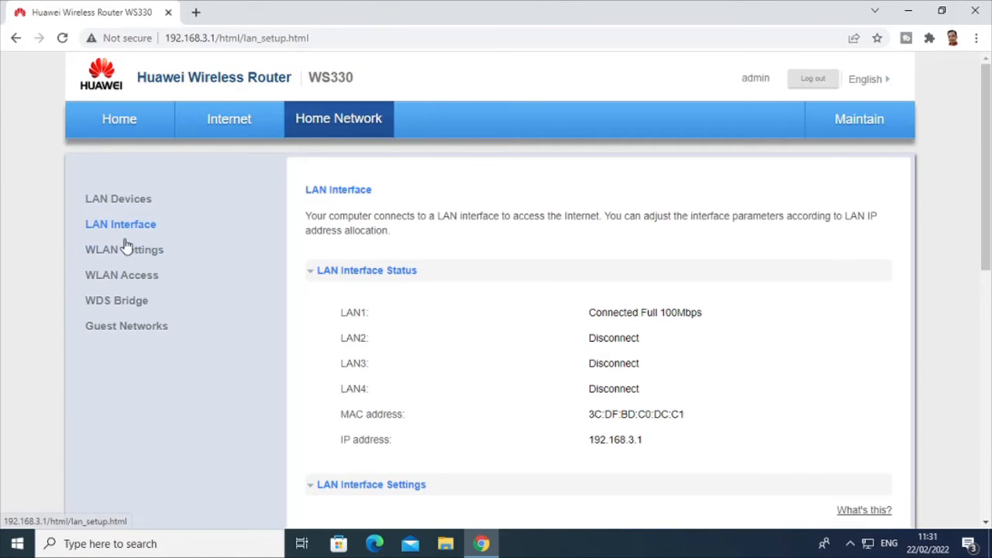
- Return to Home and start the Set Up WLAN wizard for 2.4 GHz
click(120, 132)
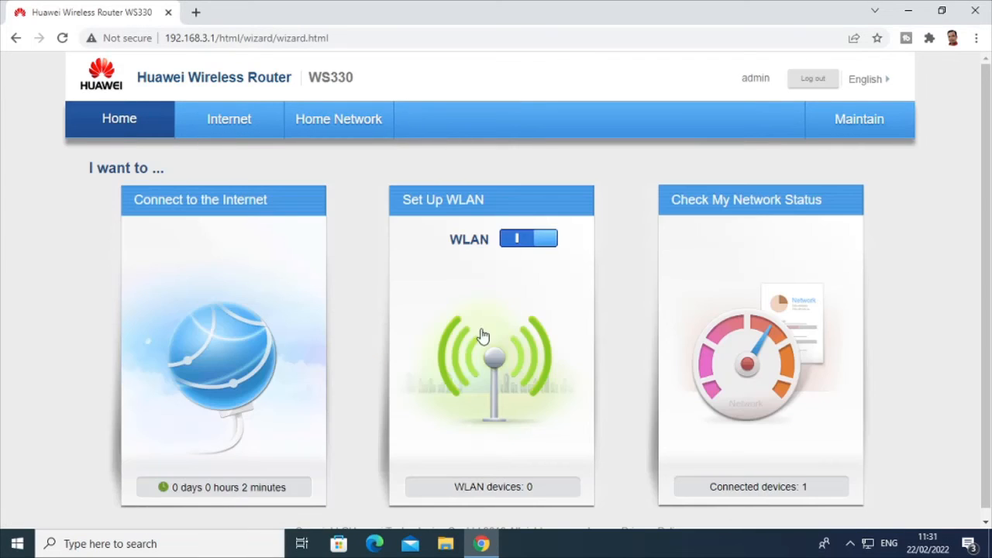
click(510, 363)
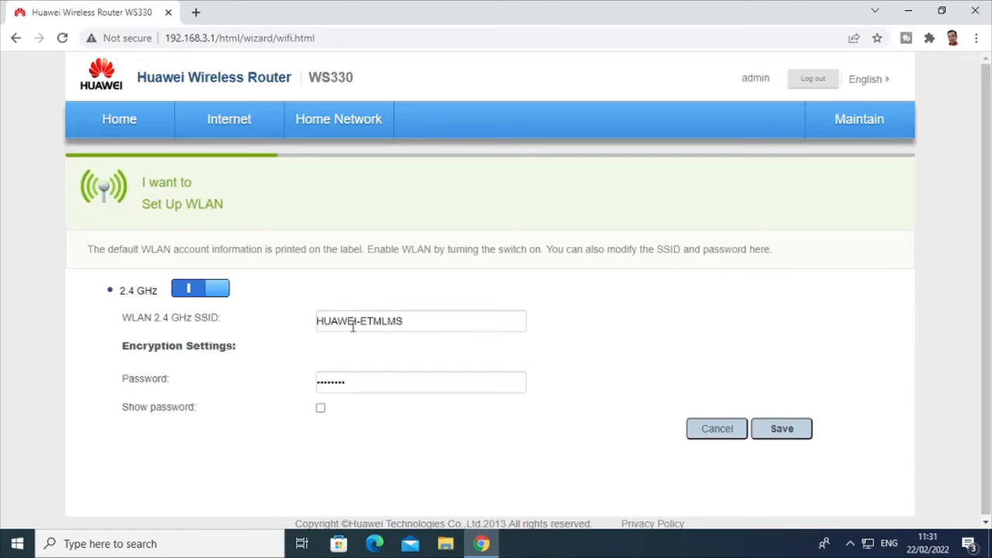
- Replace SSID HUAWEI-ETMLMS with Wifi-Istimewa, enter a new password, and save
drag(443, 320, 258, 310)
key(BackSpace)
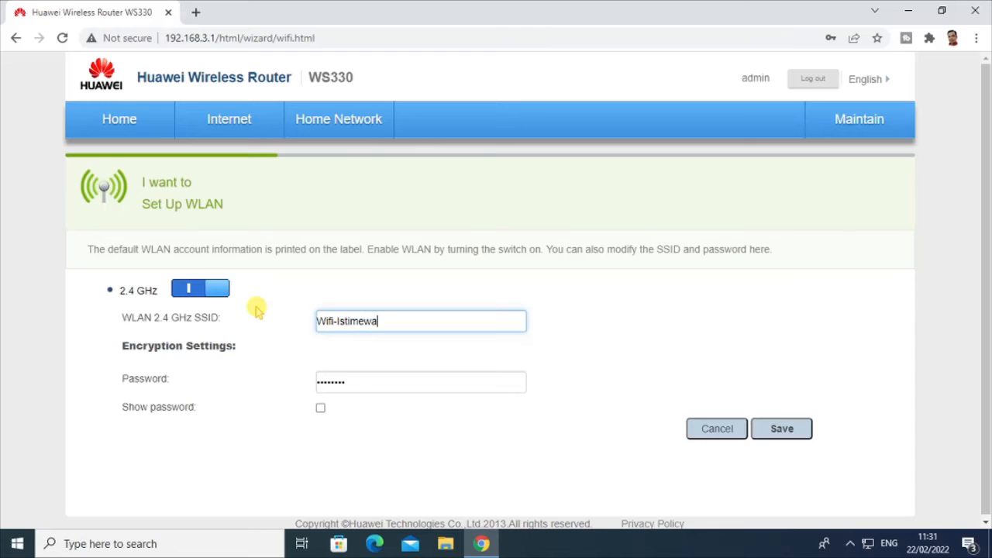
click(321, 409)
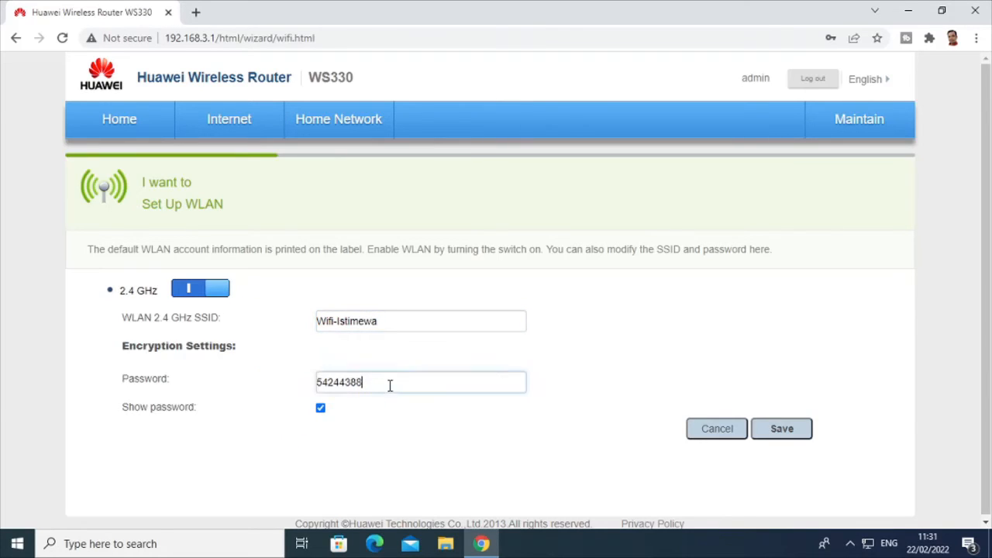
drag(390, 385, 249, 363)
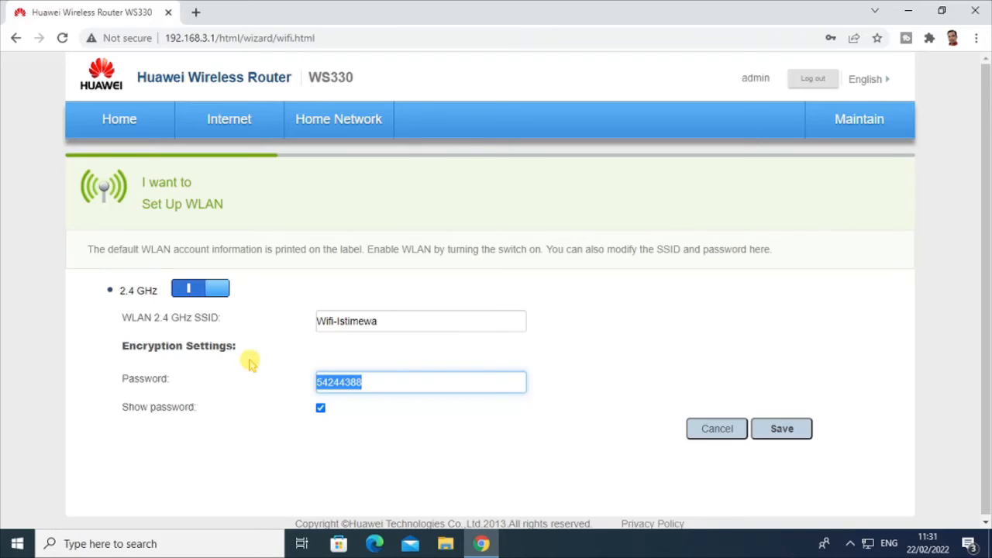
text(12)
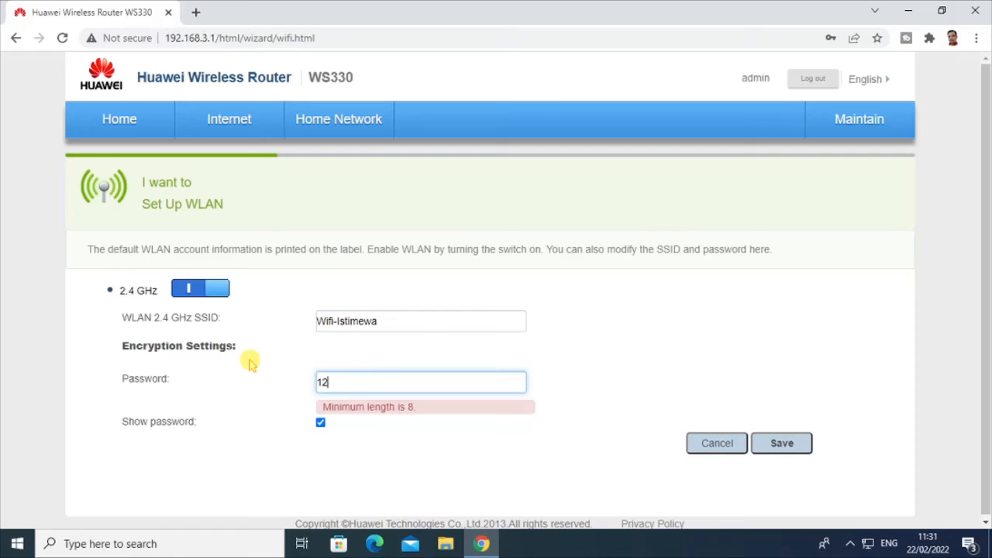
text(345678)
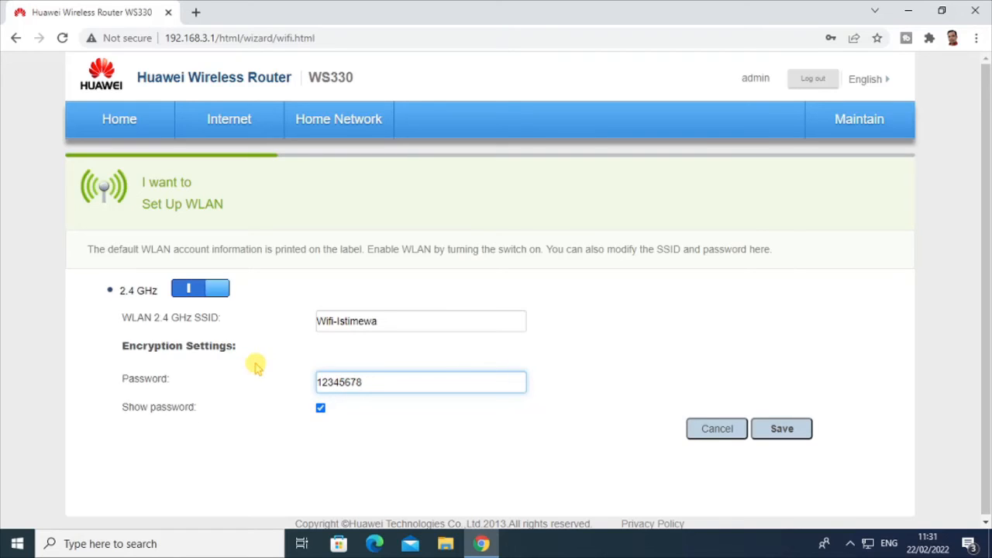
drag(652, 346, 986, 230)
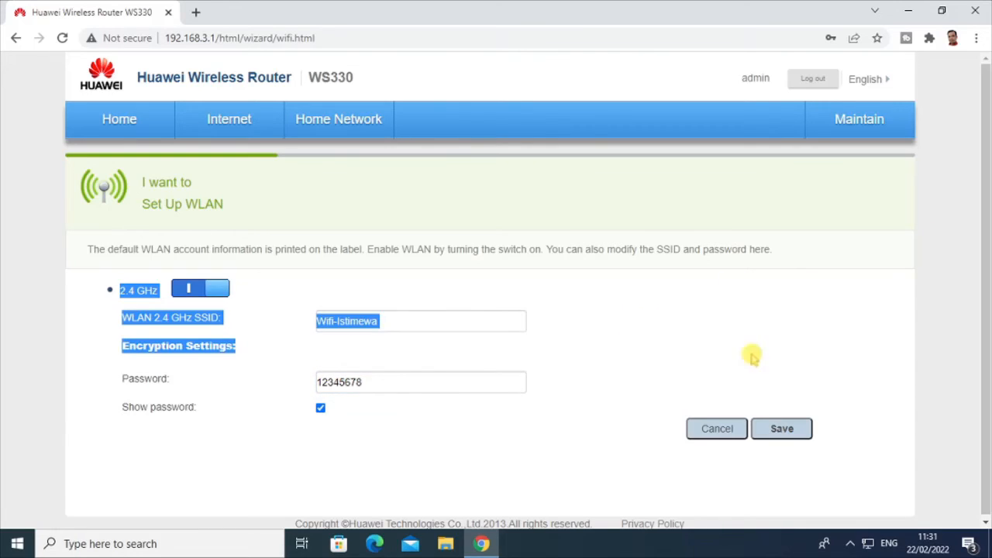
click(799, 431)
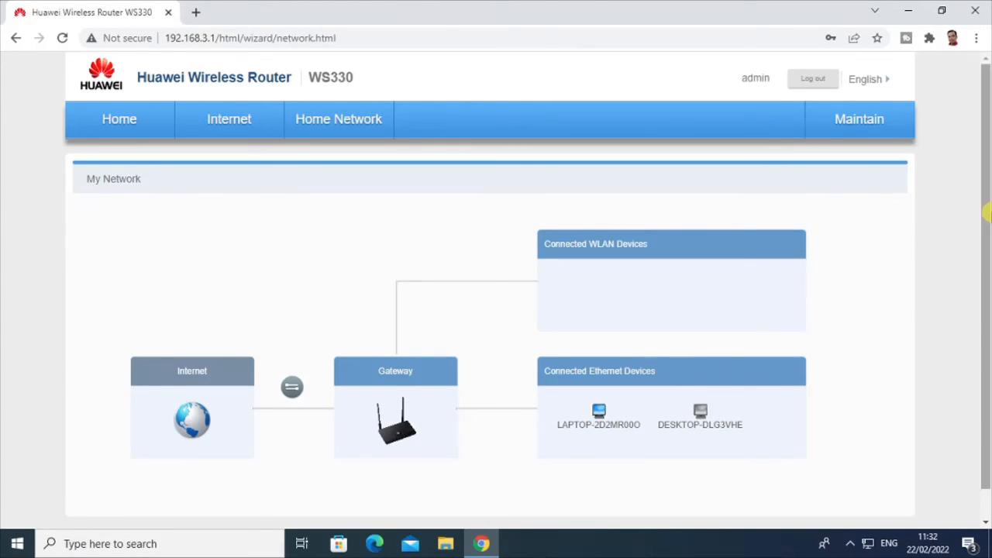
- Go to Home Network > WLAN Settings, where 2.4 GHz WLAN shows as enabled
mouse_move(988, 211)
mouse_down()
mouse_move(987, 250)
mouse_move(988, 223)
mouse_up()
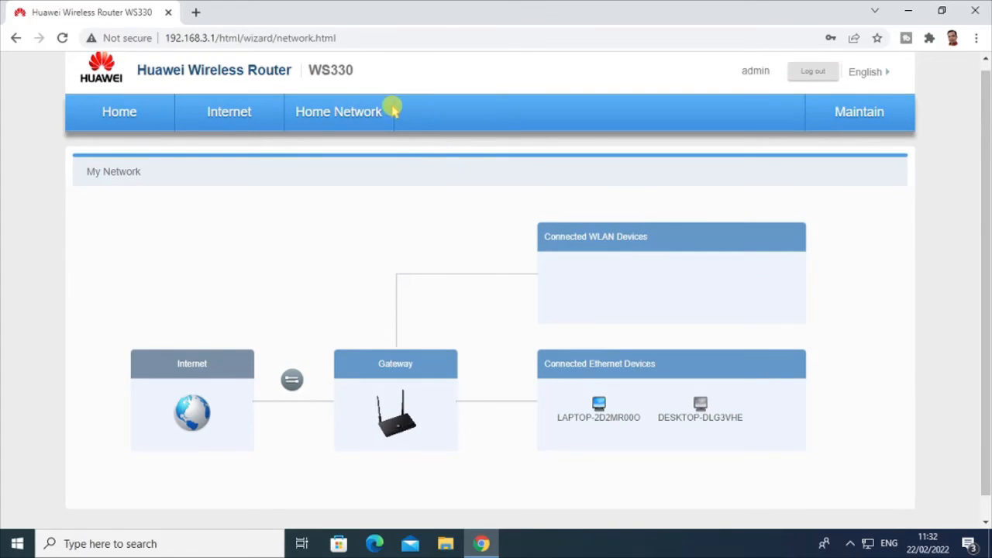
click(329, 127)
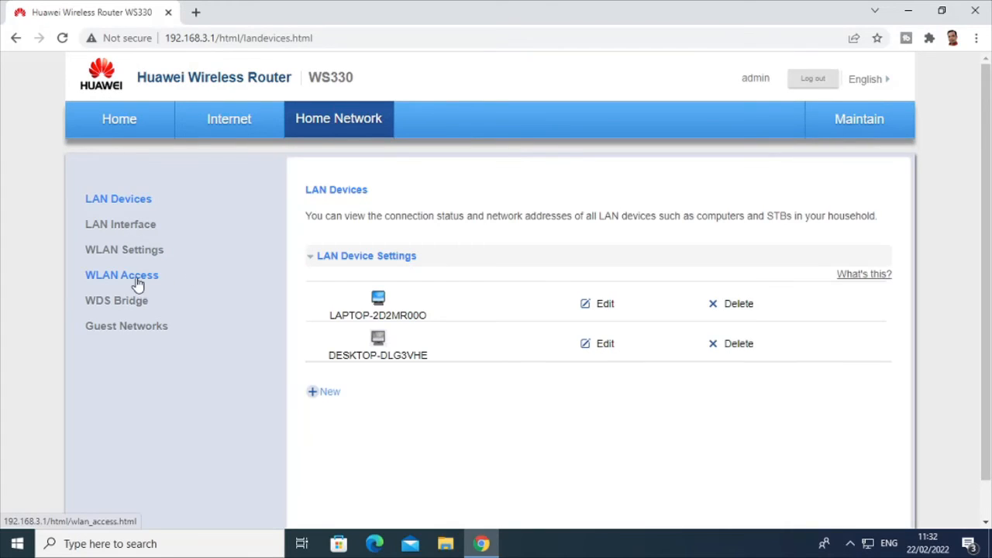
click(142, 253)
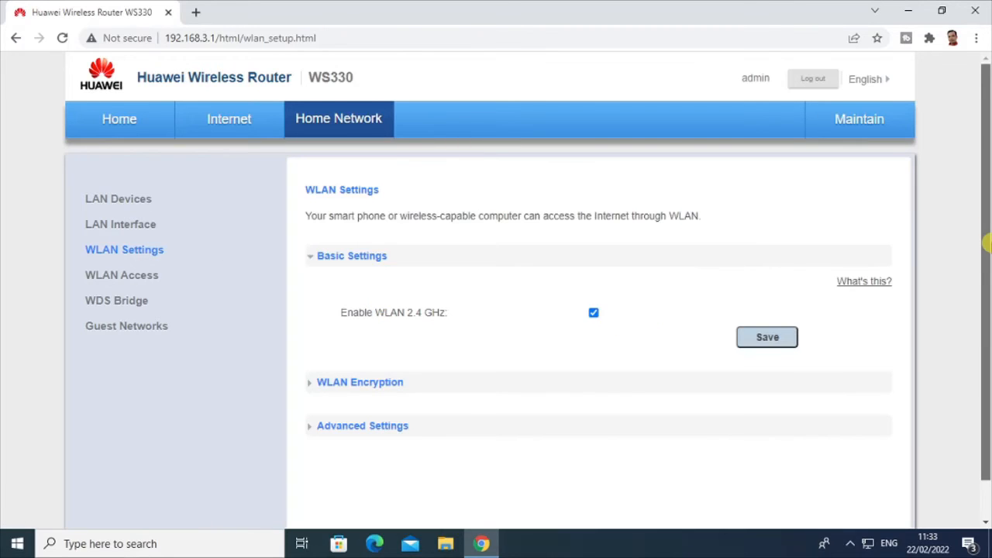
- Expand WLAN Encryption and Advanced Settings to reveal Wifi-Istimewa's security, mode and channel options
drag(987, 240, 987, 306)
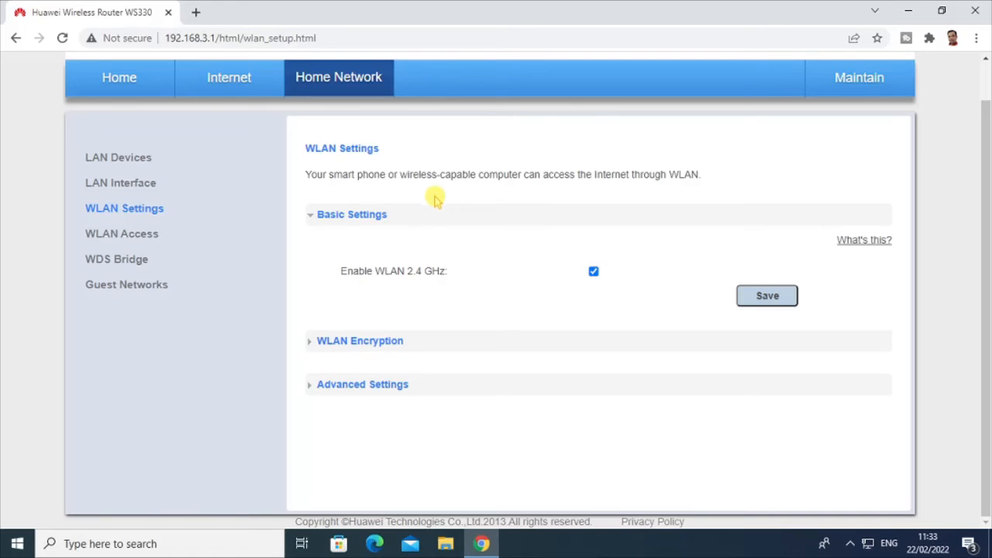
click(314, 346)
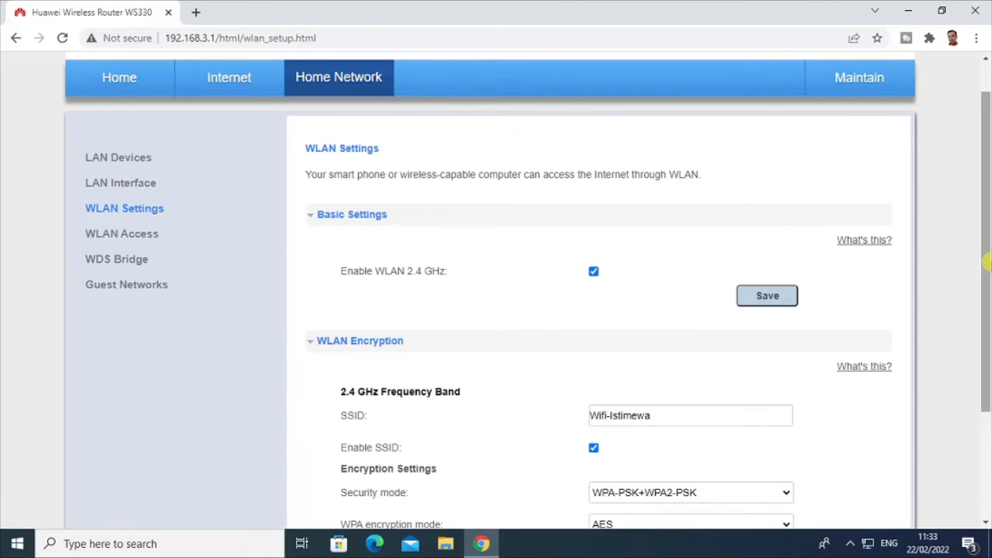
drag(987, 276, 986, 403)
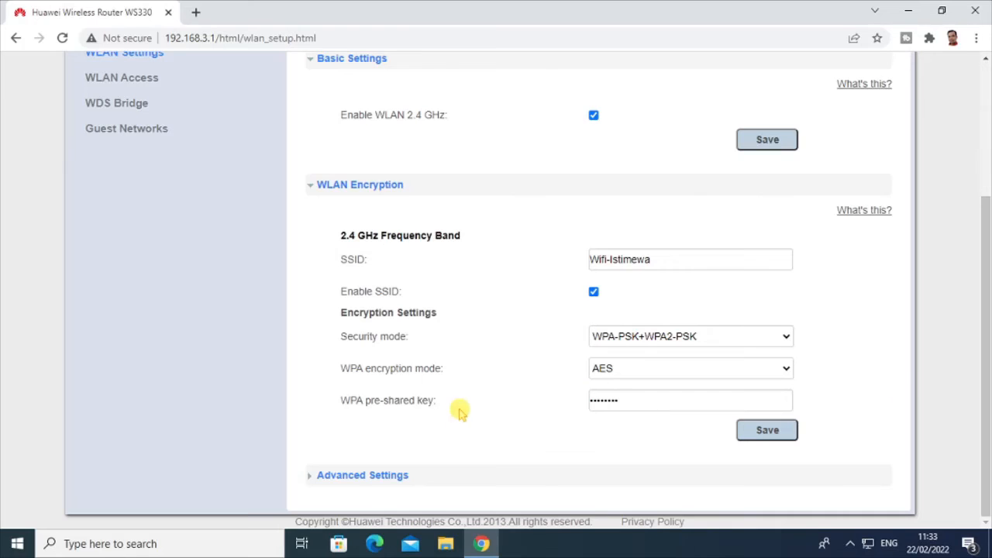
click(341, 481)
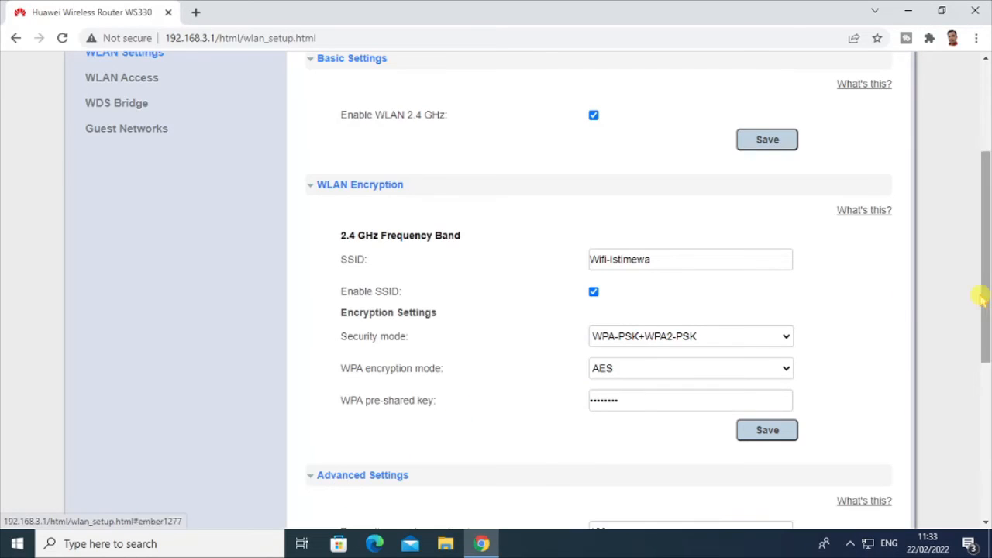
drag(986, 287, 986, 449)
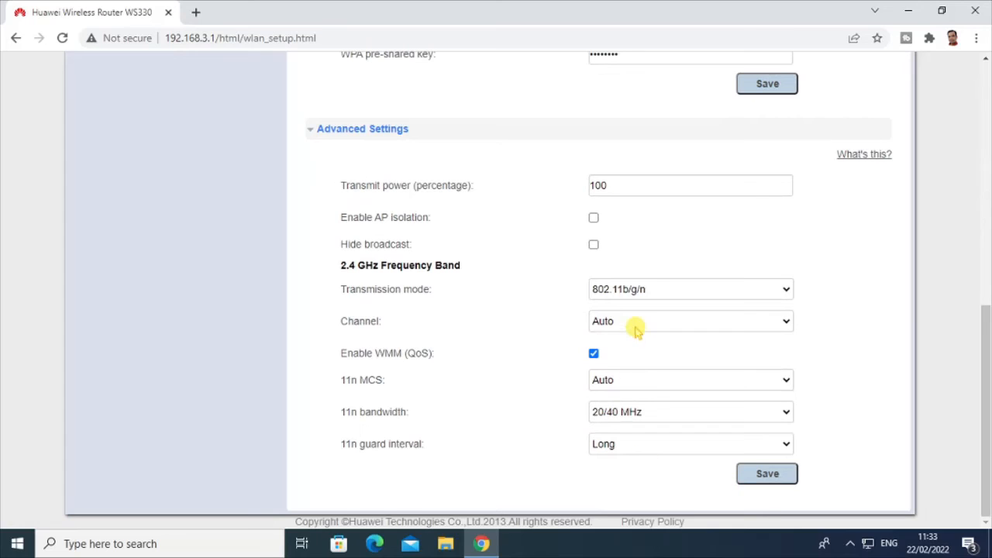
- Keep 802.11b/g/n, set transmit power to 75 and 11n guard interval to Short, then save
click(620, 287)
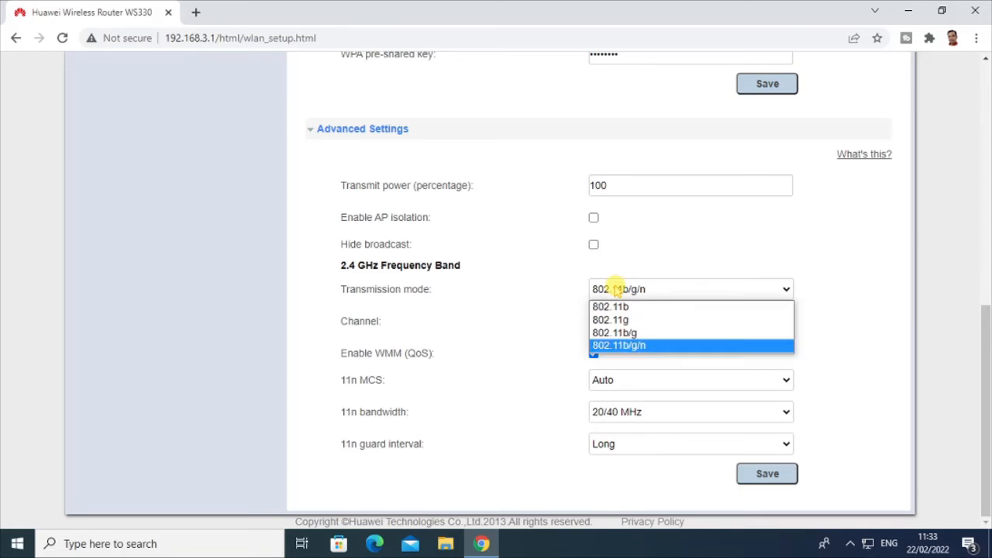
click(628, 345)
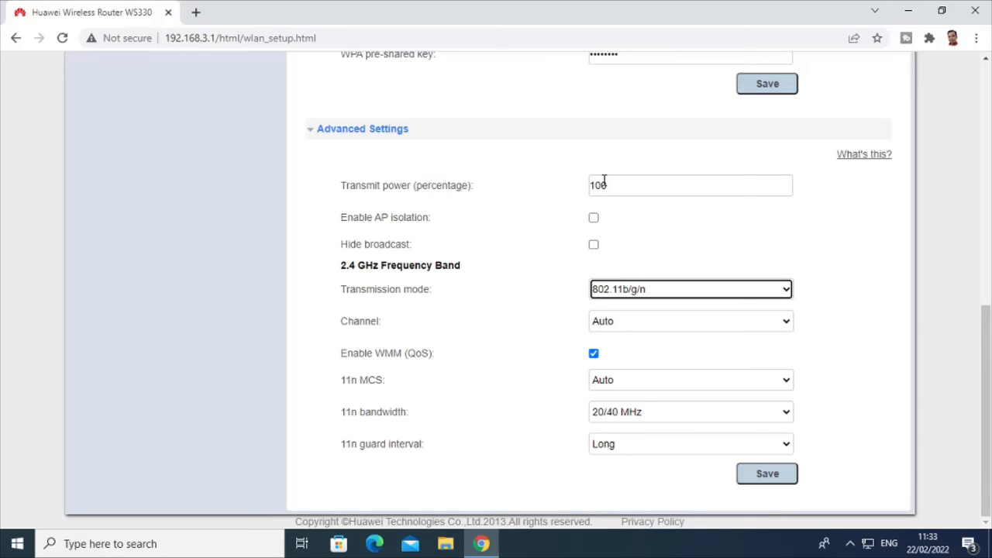
drag(618, 184, 542, 173)
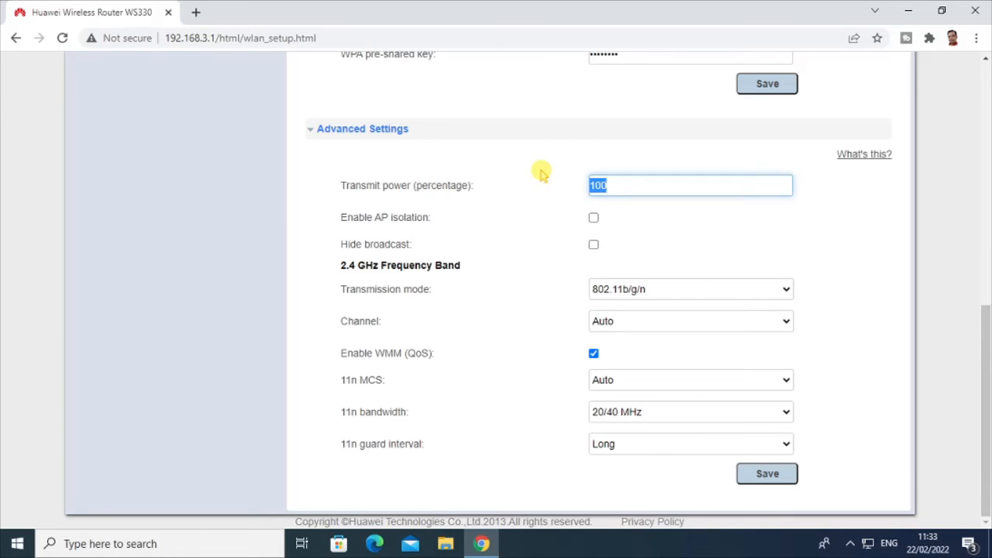
text(75)
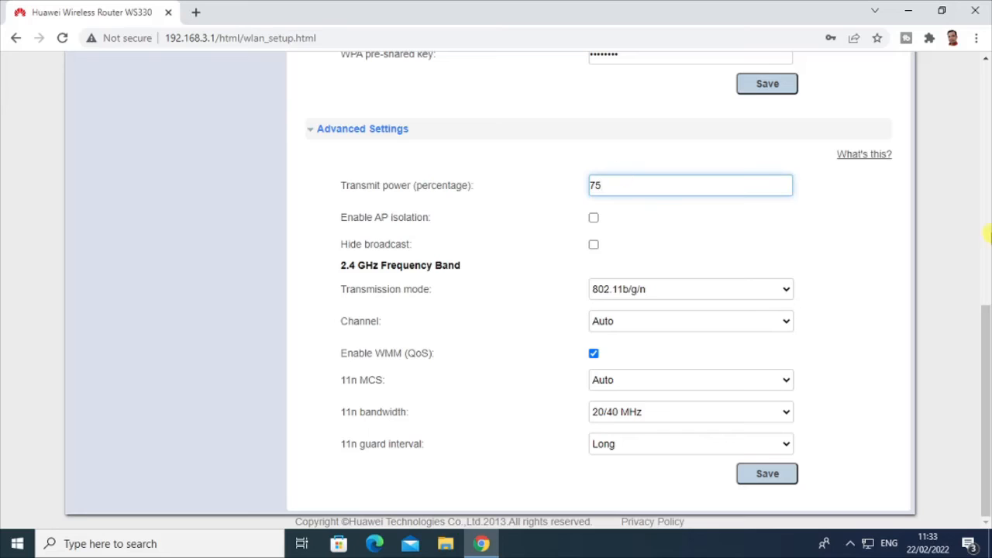
click(908, 364)
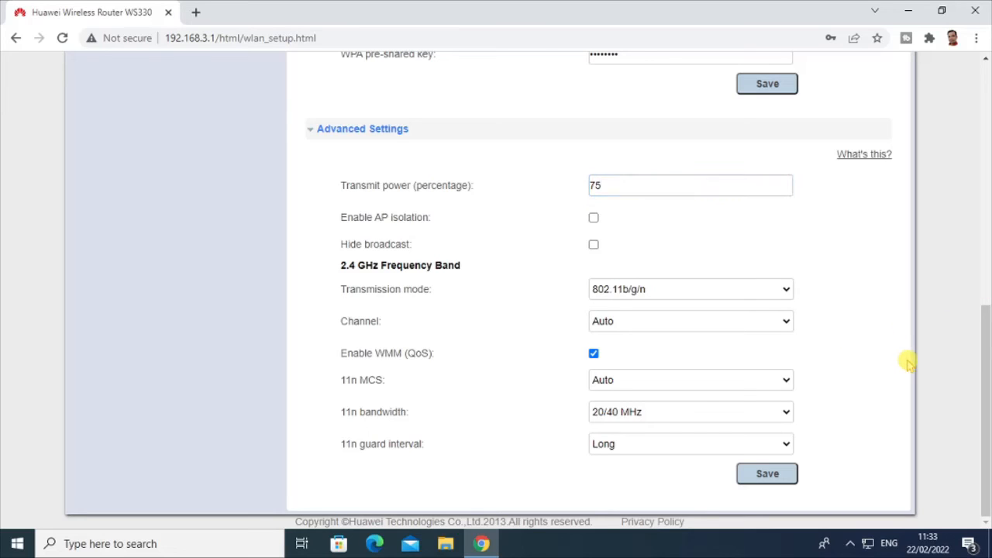
click(634, 454)
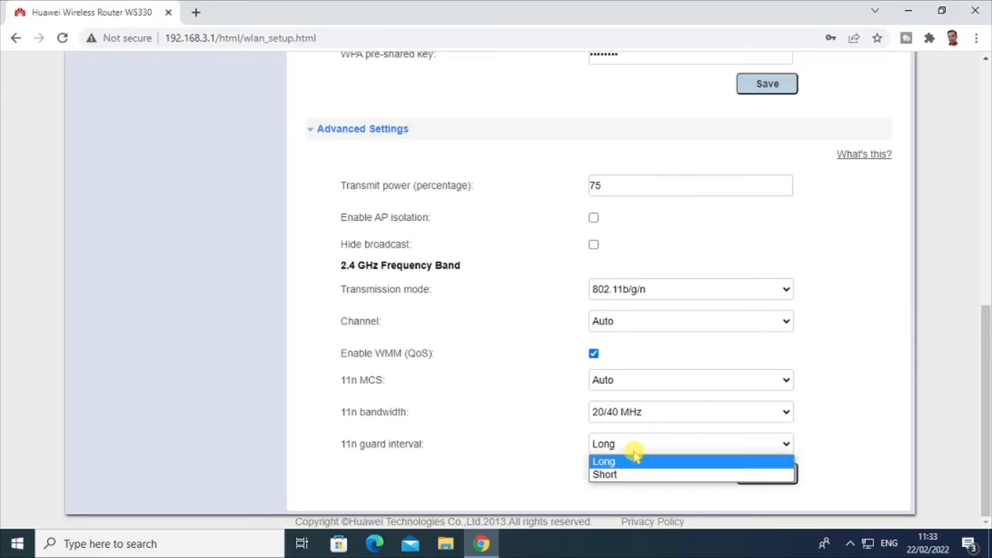
click(624, 473)
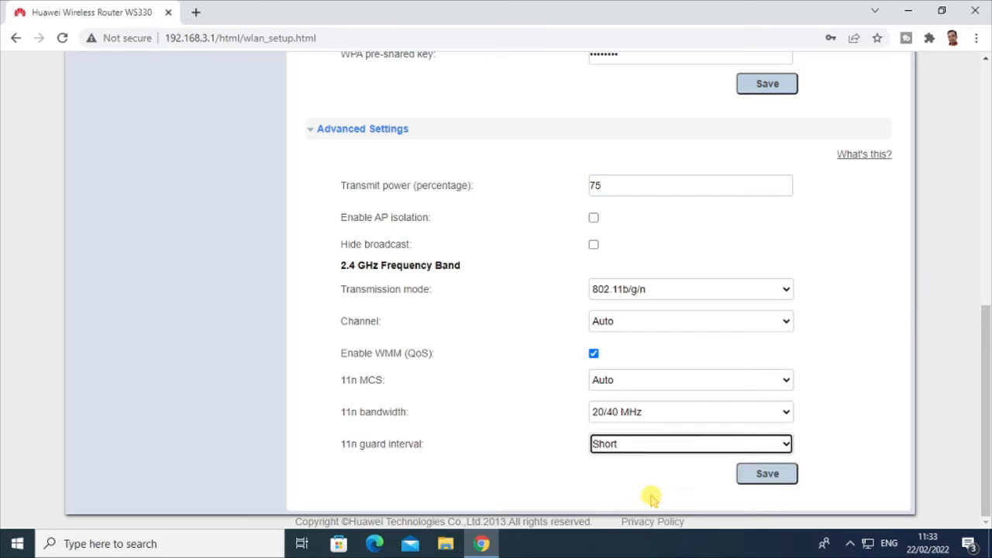
click(772, 479)
click(768, 475)
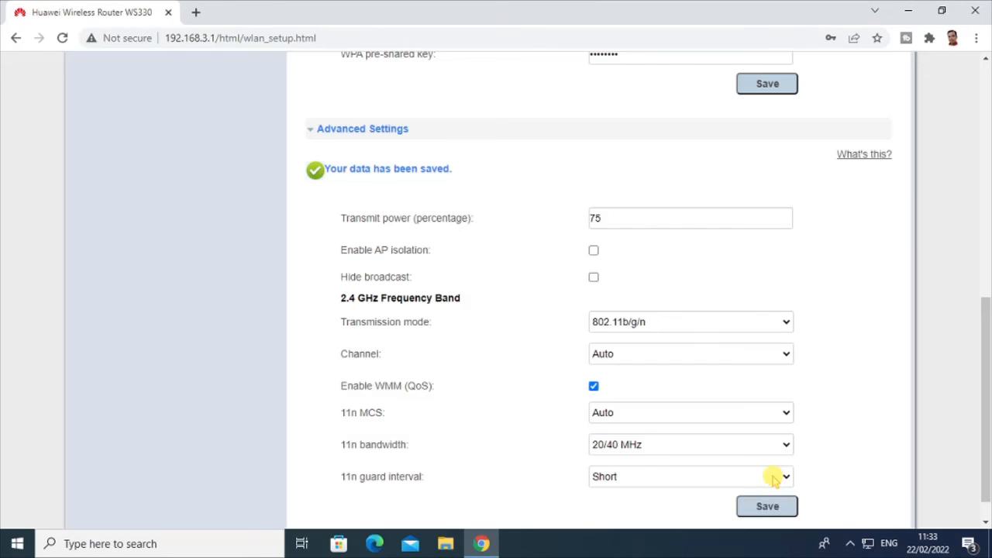
drag(987, 345, 987, 80)
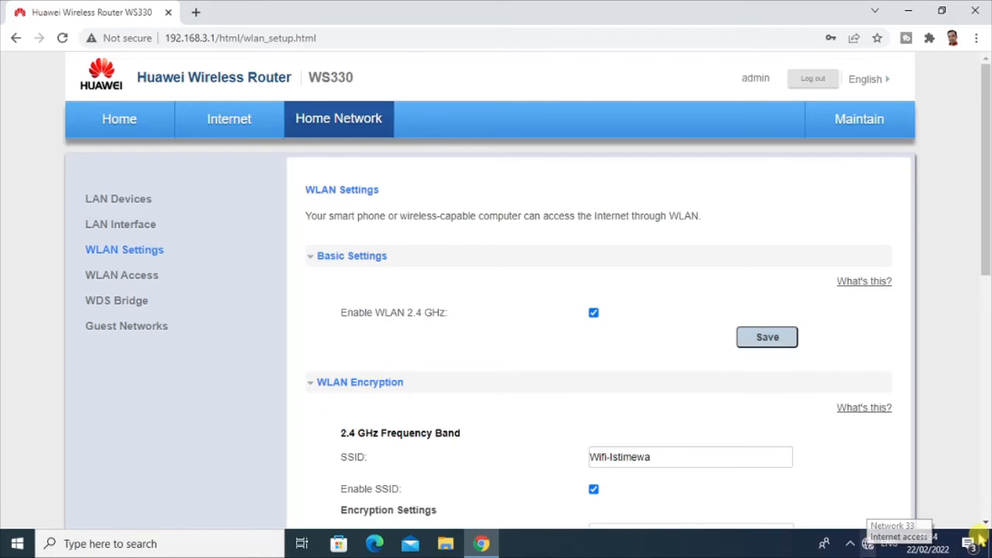
- Enable the disabled Wi-Fi adapter through Network & Internet settings' adapter options
click(869, 545)
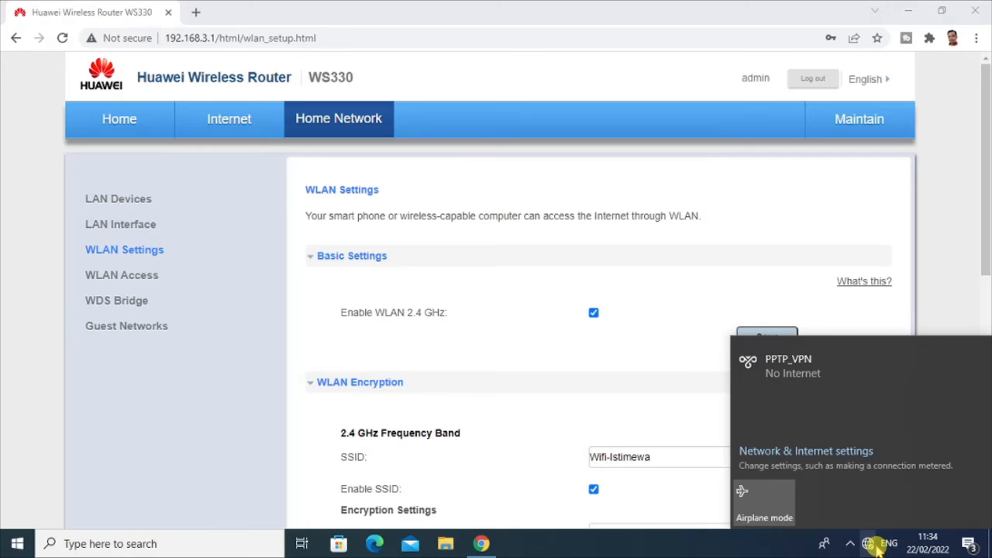
right_click(875, 544)
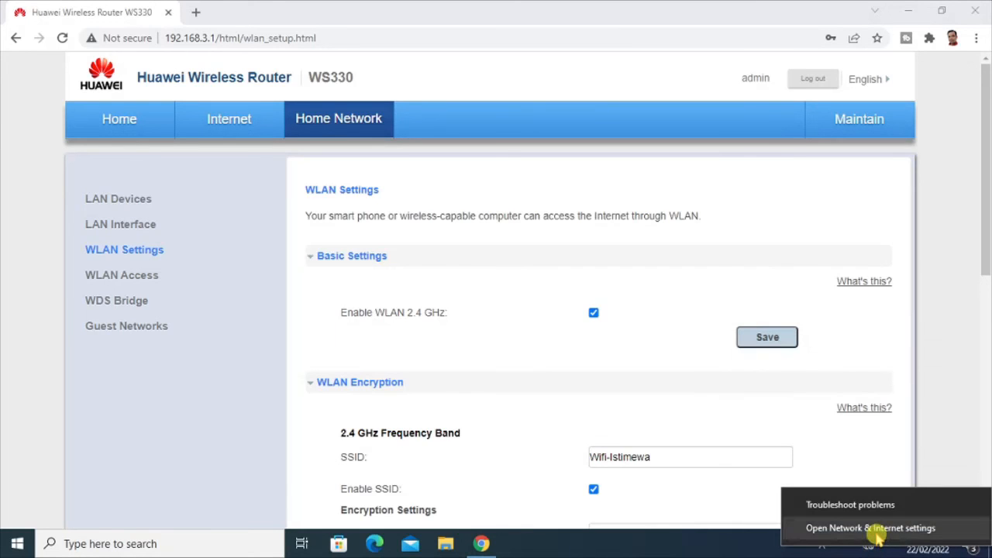
click(874, 528)
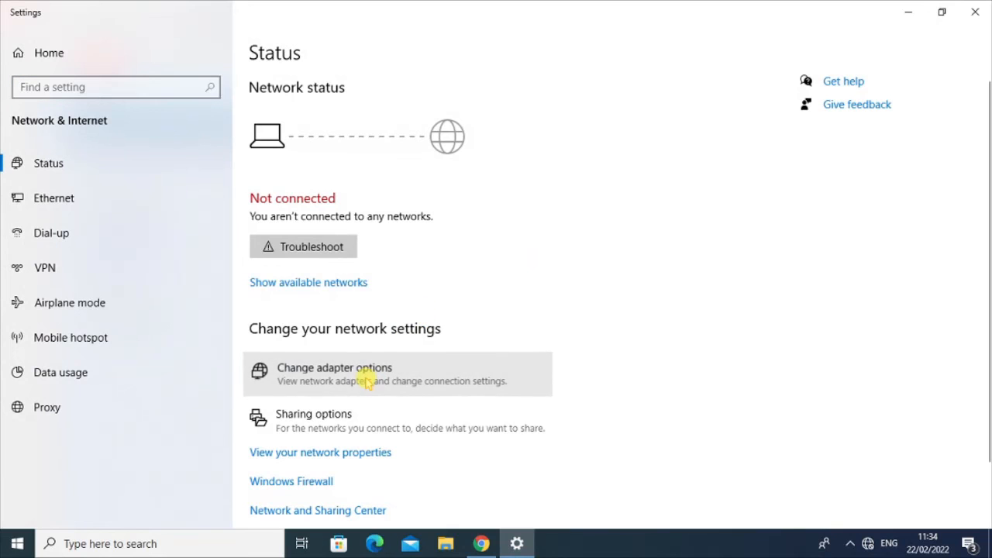
click(365, 380)
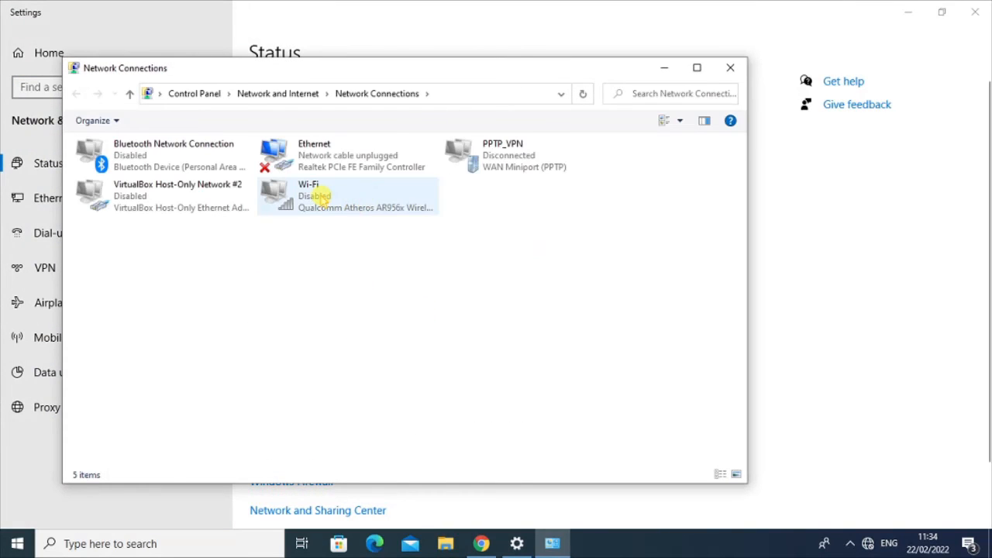
click(321, 200)
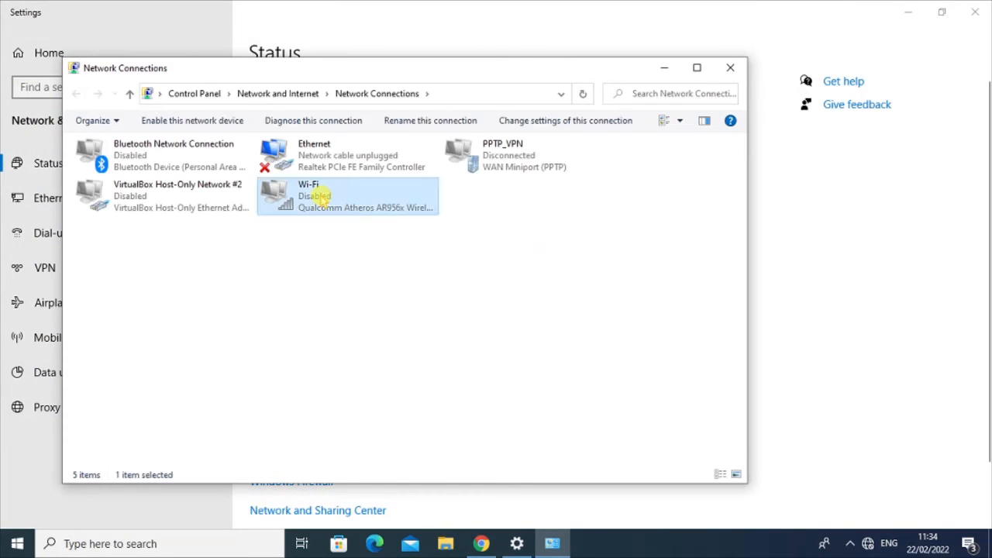
double_click(362, 209)
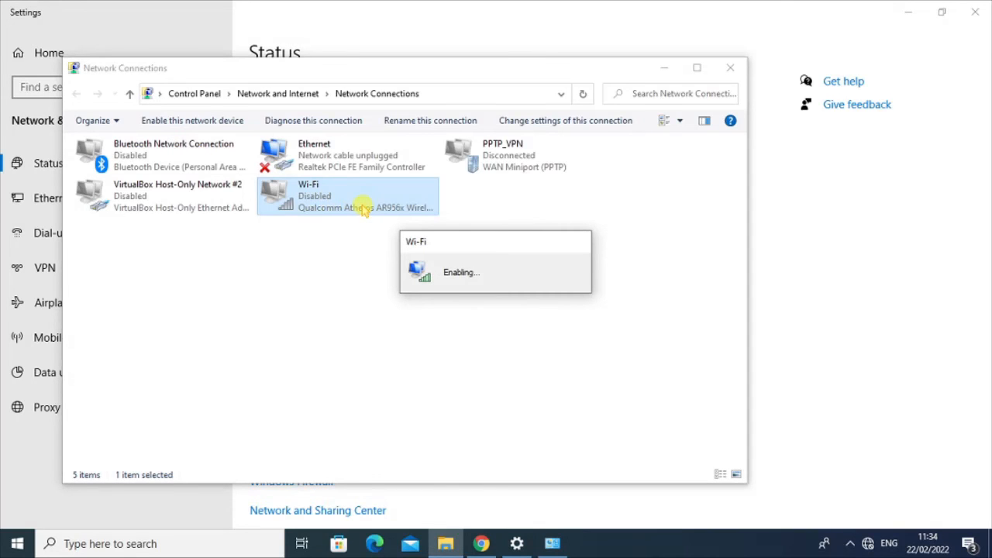
- Minimize the adapters window and bring up the list of available wireless networks
click(661, 69)
key(super+d)
click(867, 544)
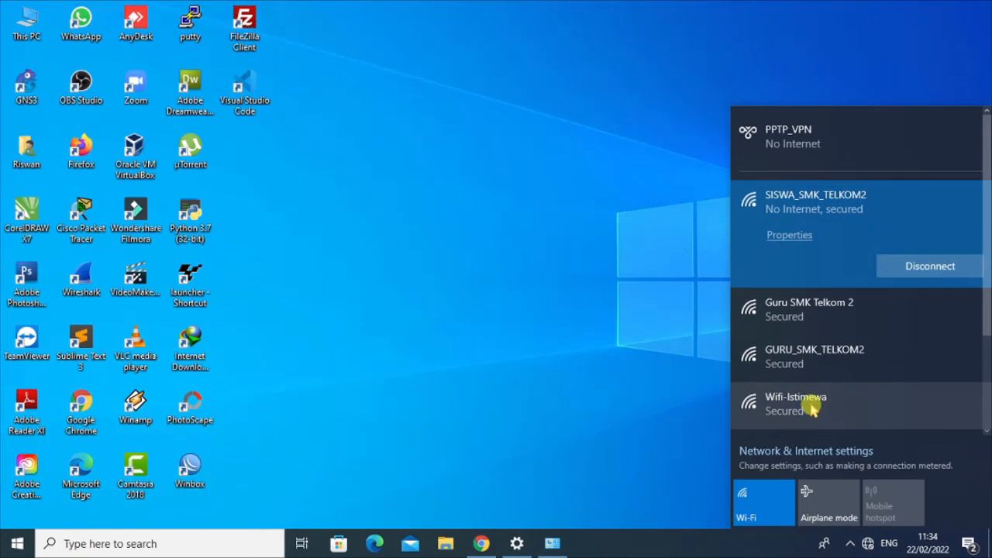
- Connect to Wifi-Istimewa using its security key, then close the networks panel
click(790, 403)
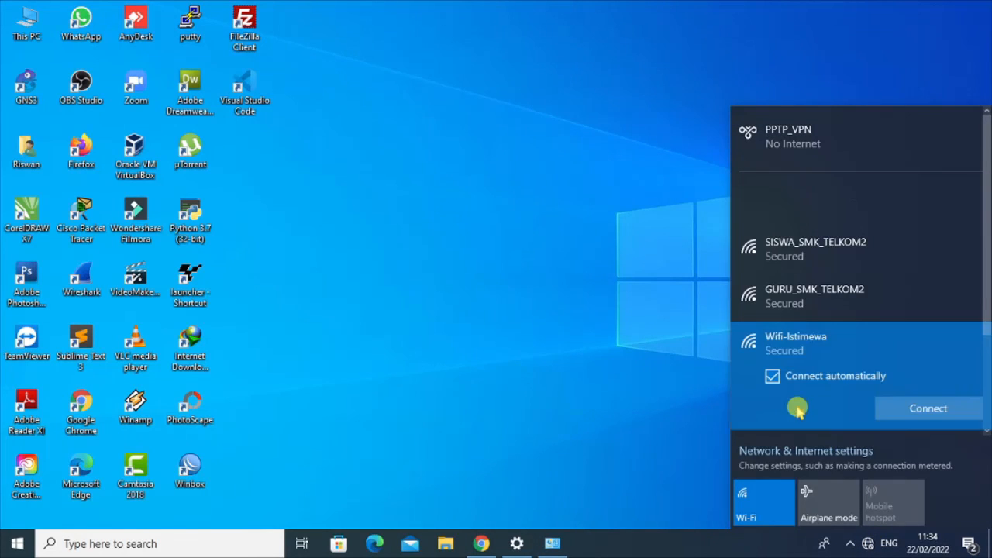
click(903, 405)
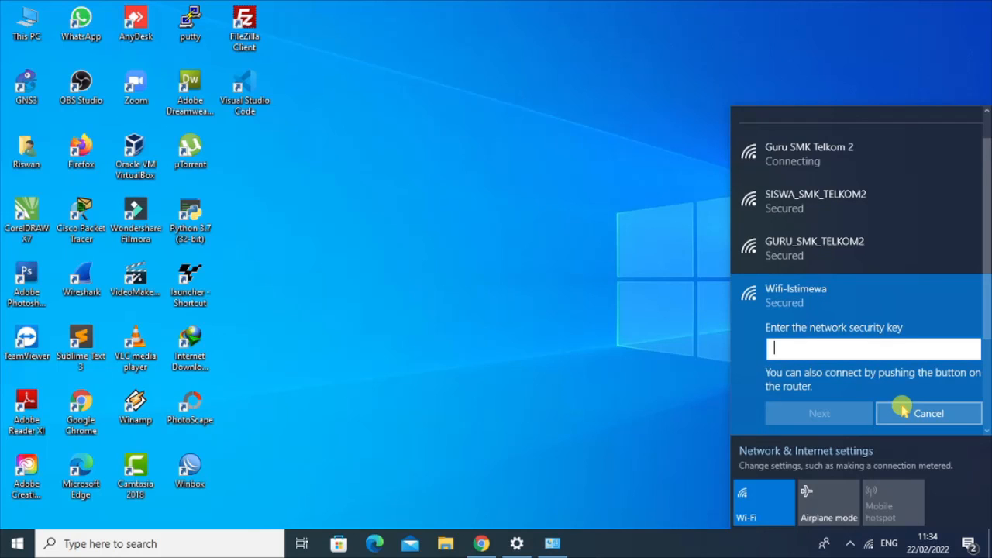
text(•••••••)
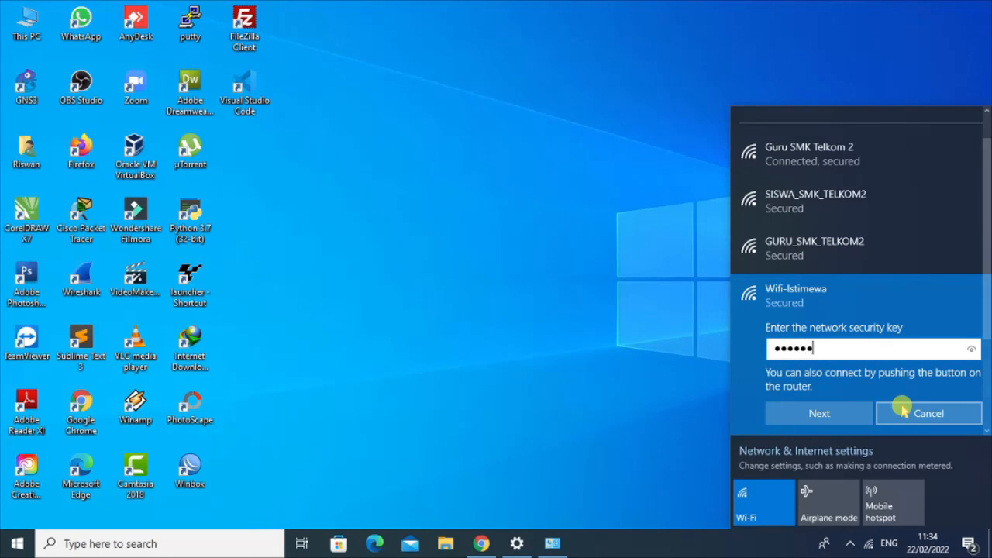
click(844, 414)
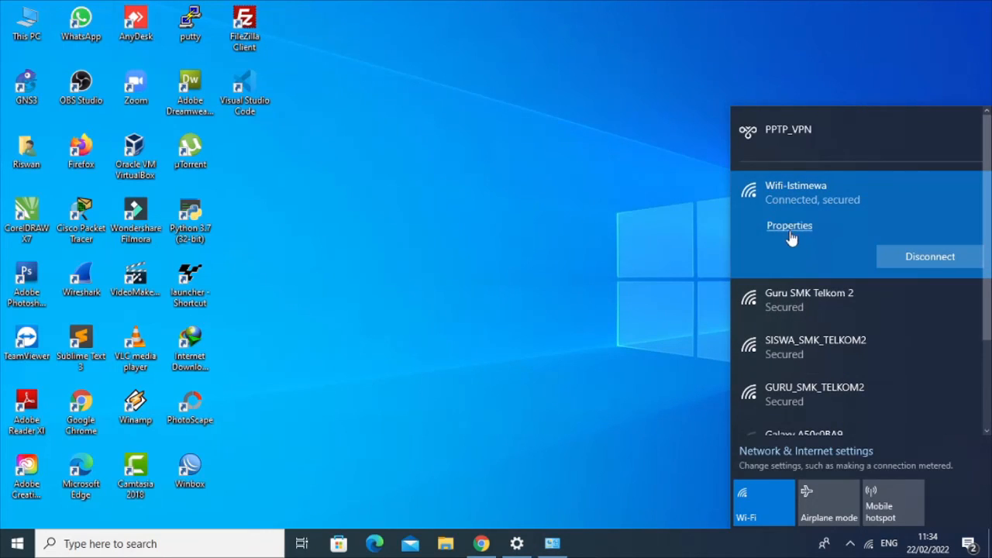
click(805, 210)
click(538, 224)
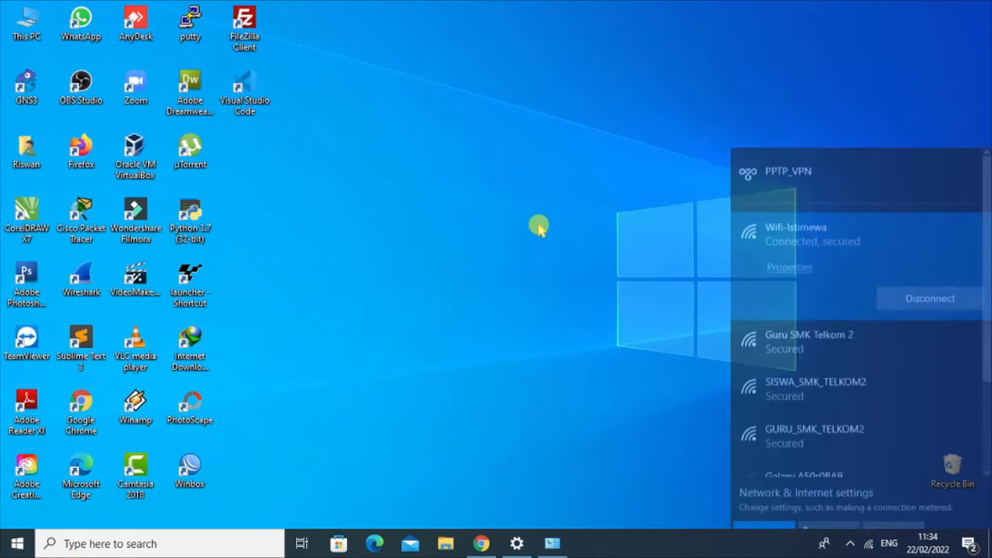
- Return to Chrome and load google.com in a new tab
click(480, 542)
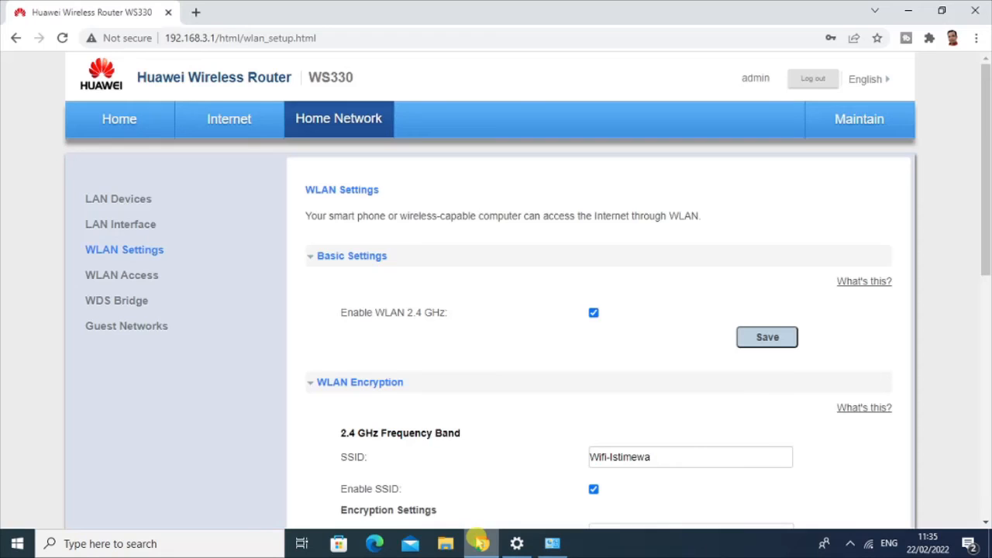
click(195, 11)
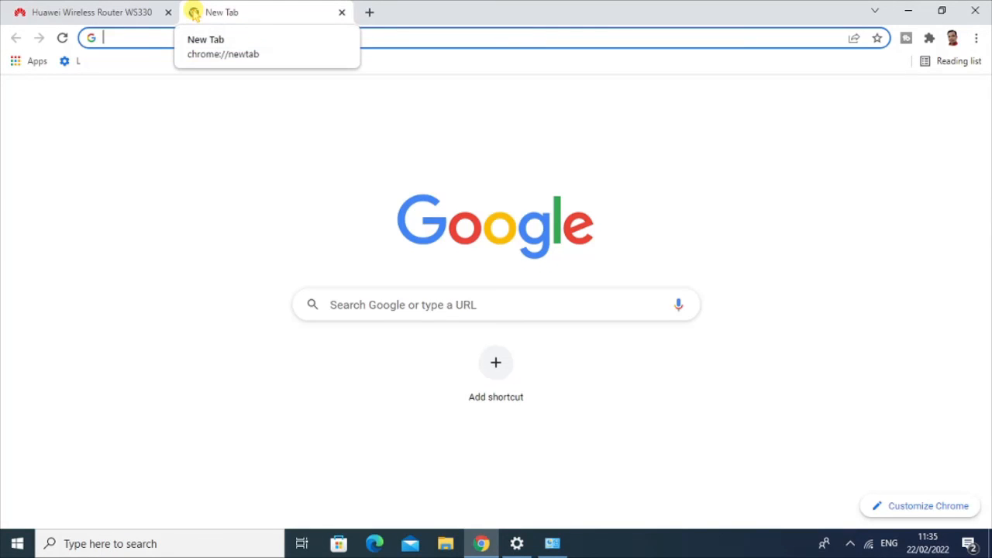
text(google.com)
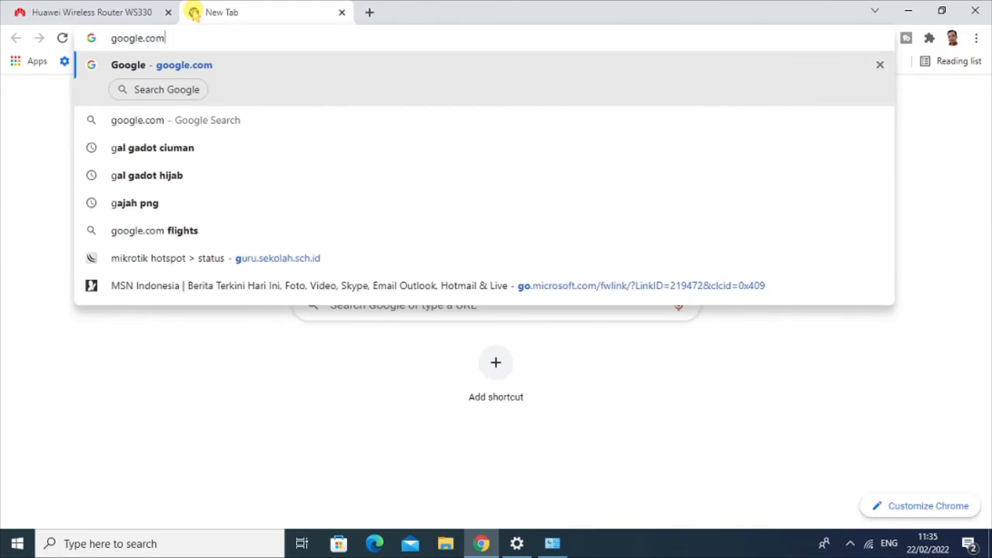
key(Return)
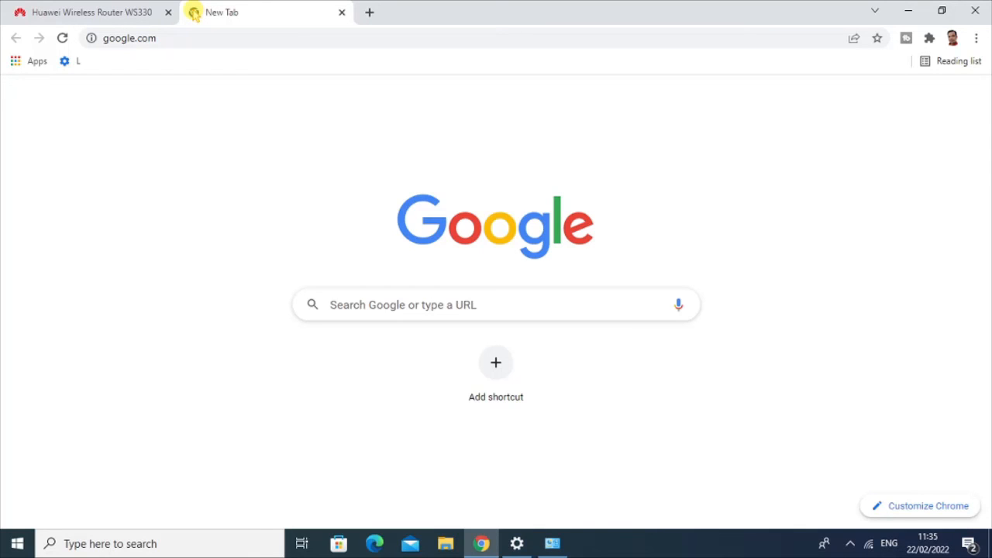
- Load YouTube in another new tab, then minimize Chrome to the desktop
click(371, 13)
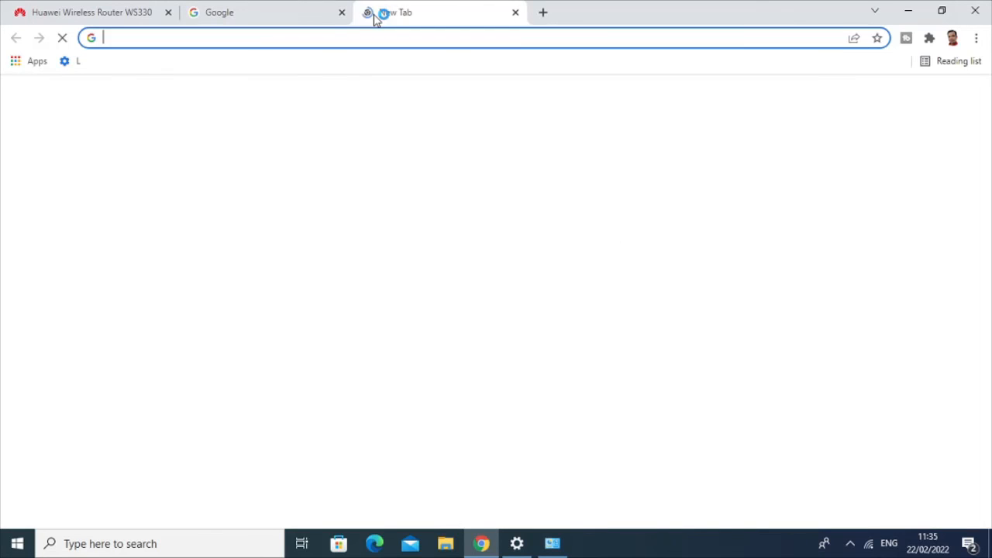
text(y)
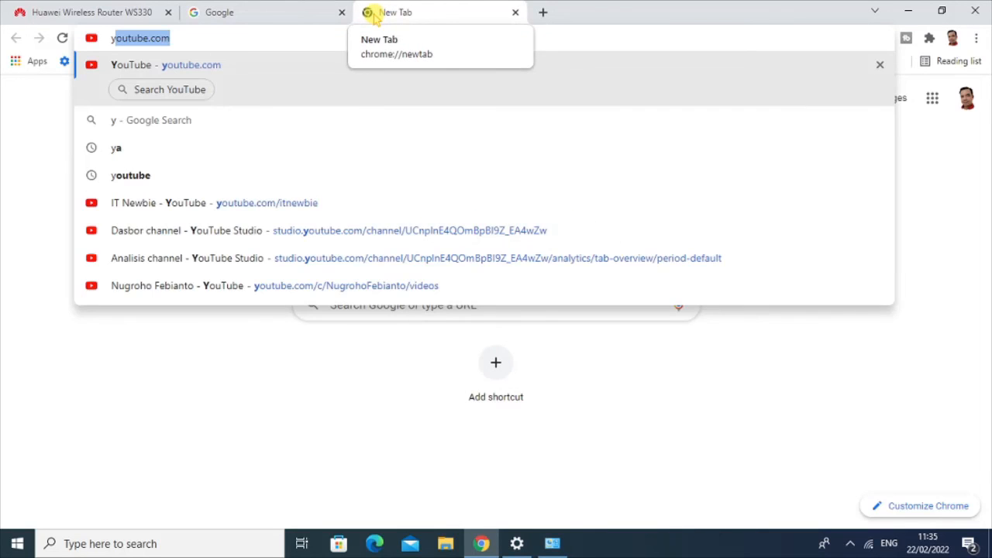
key(Return)
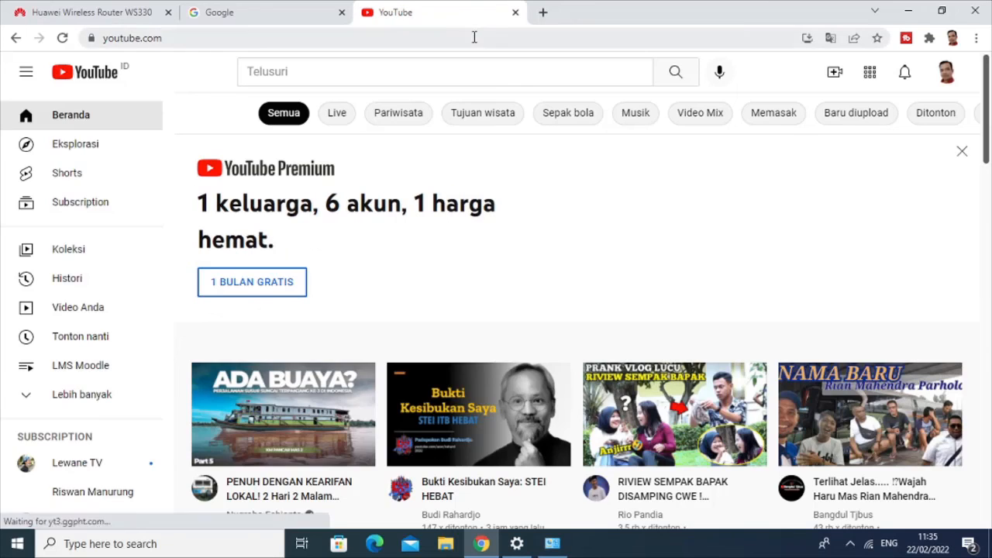
click(909, 11)
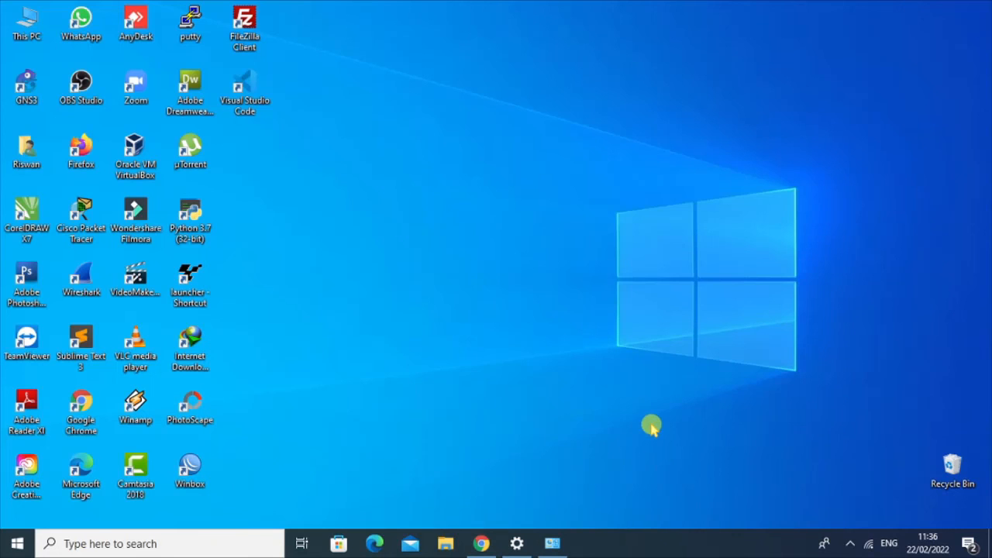